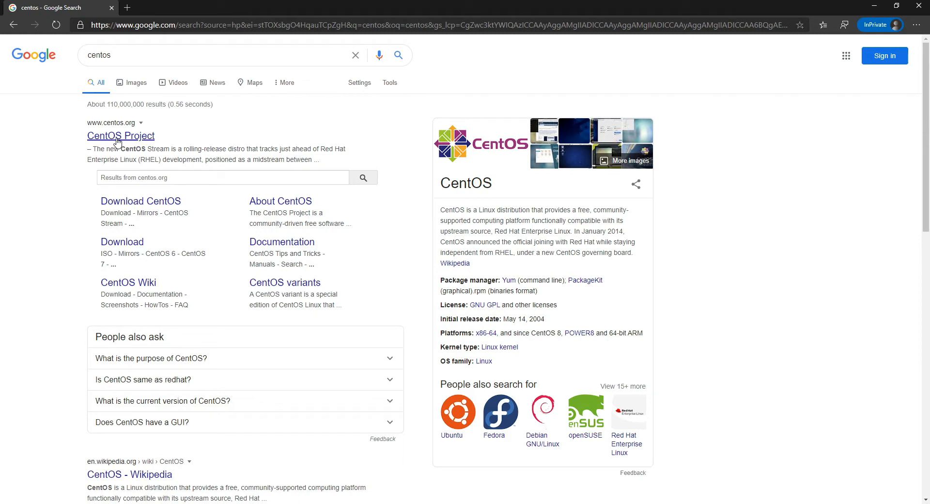
# Open the Download CentOS result and start the CentOS Linux DVD ISO download.
pyautogui.click(138, 204)
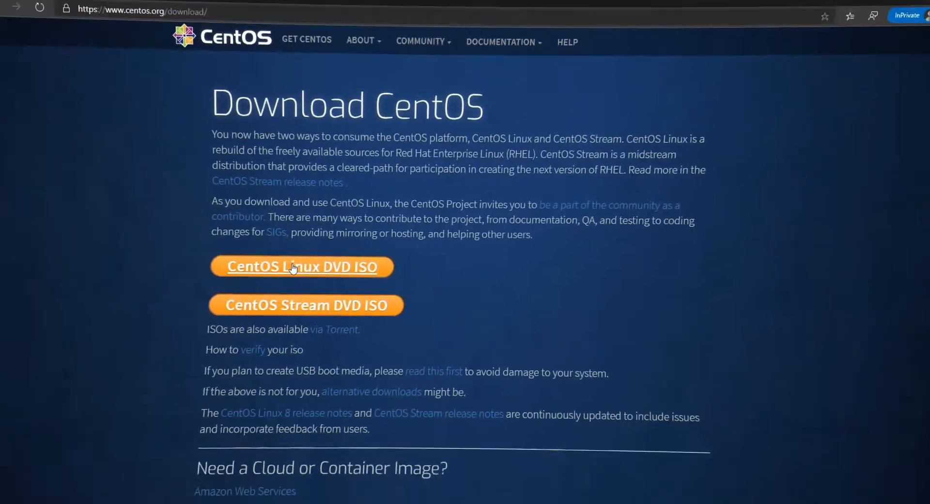
pyautogui.click(294, 270)
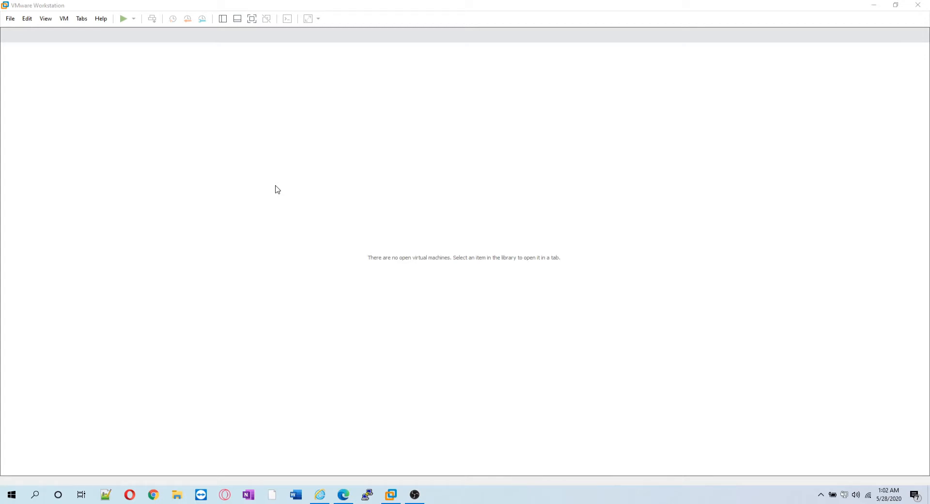
# Start a Custom new virtual machine with Workstation 15.x hardware compatibility.
pyautogui.click(9, 21)
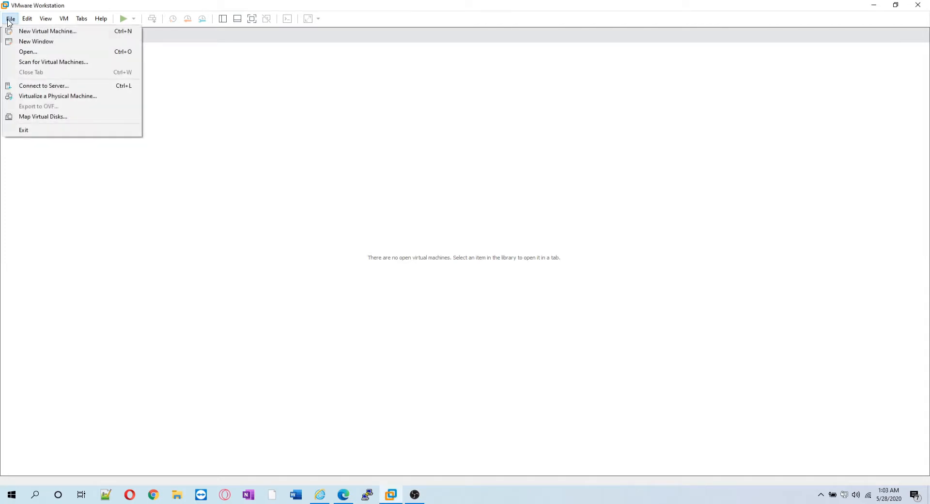
pyautogui.click(29, 33)
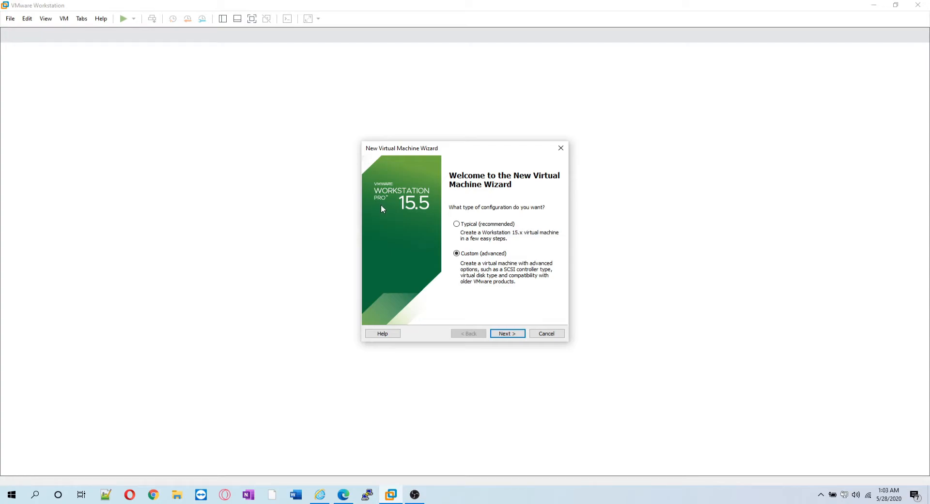
pyautogui.click(507, 333)
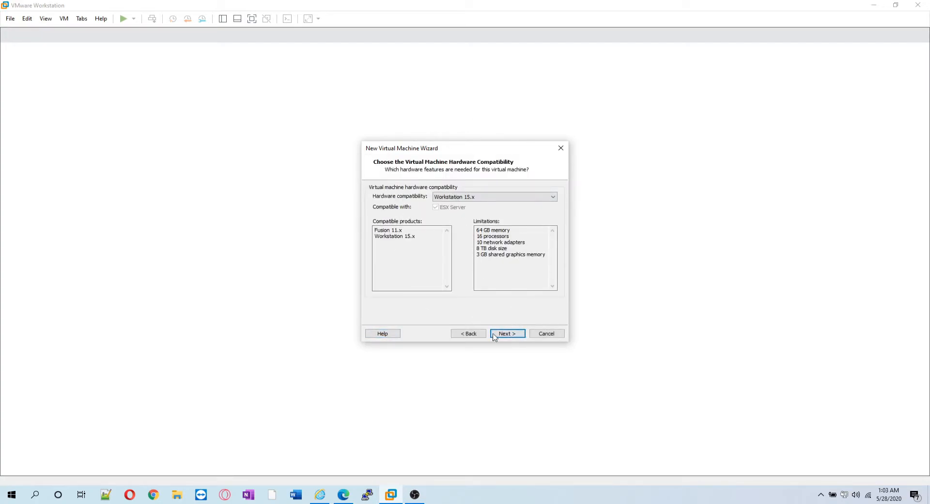
pyautogui.click(511, 337)
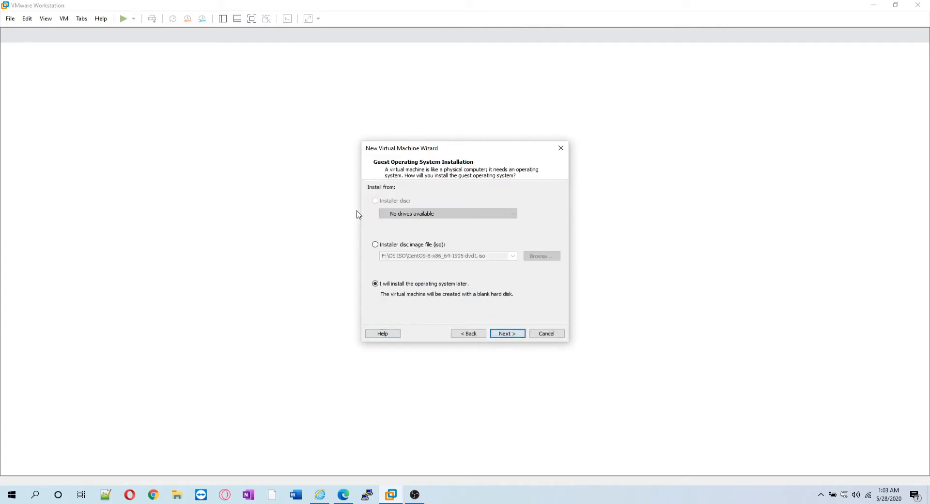
# Set guest installation to 'I will install the operating system later'.
pyautogui.click(394, 245)
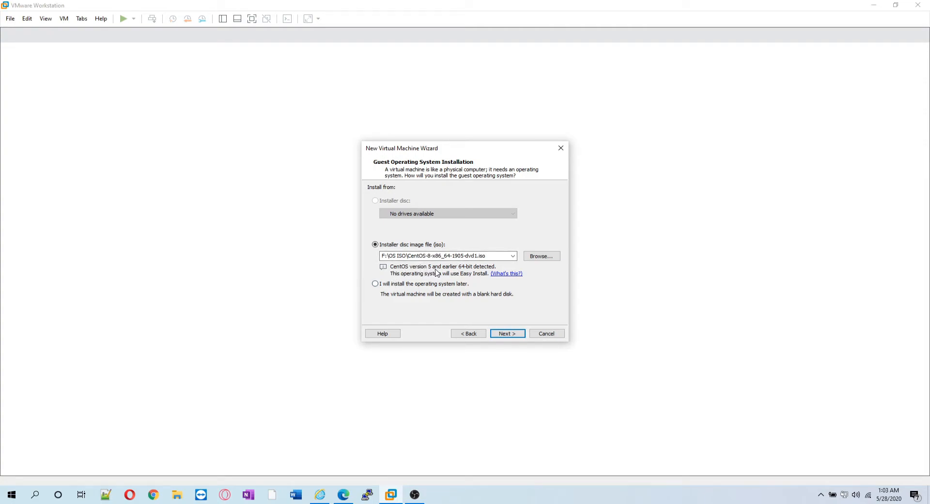
pyautogui.click(498, 332)
pyautogui.click(406, 286)
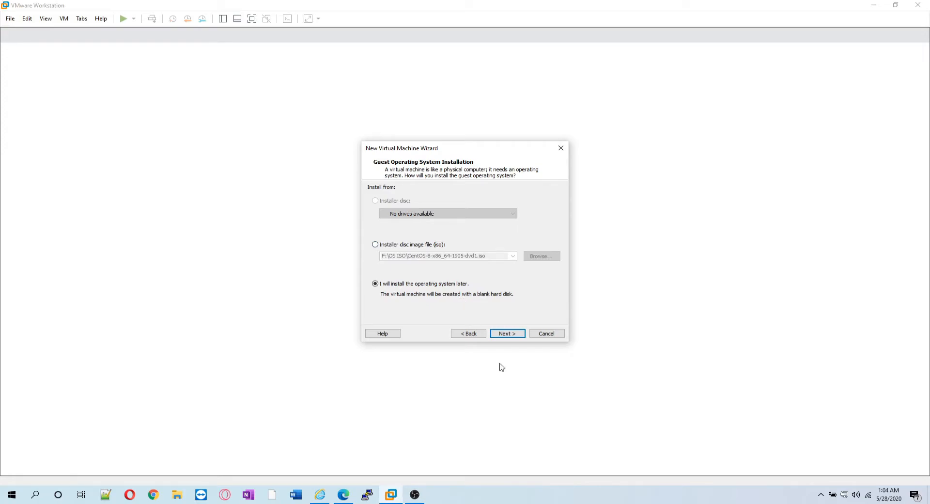
pyautogui.click(505, 333)
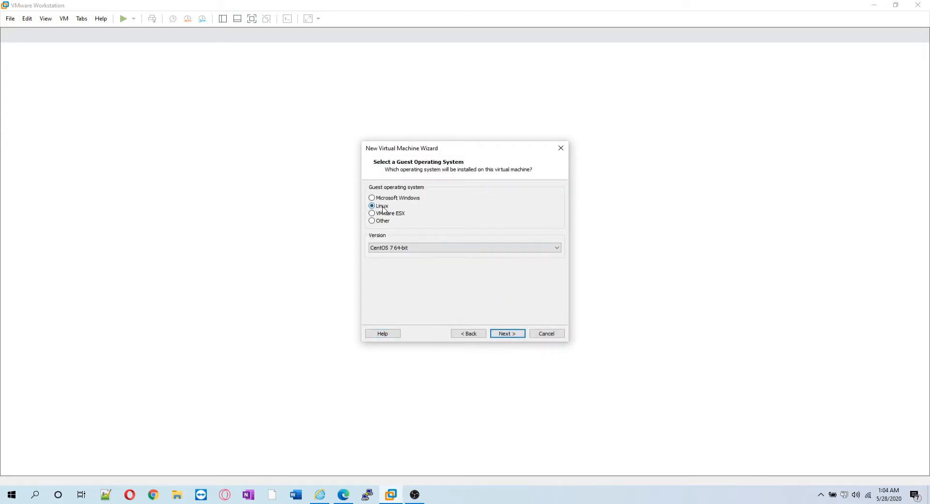
# Keep Linux as the guest OS with version CentOS 7 64-bit.
pyautogui.click(392, 248)
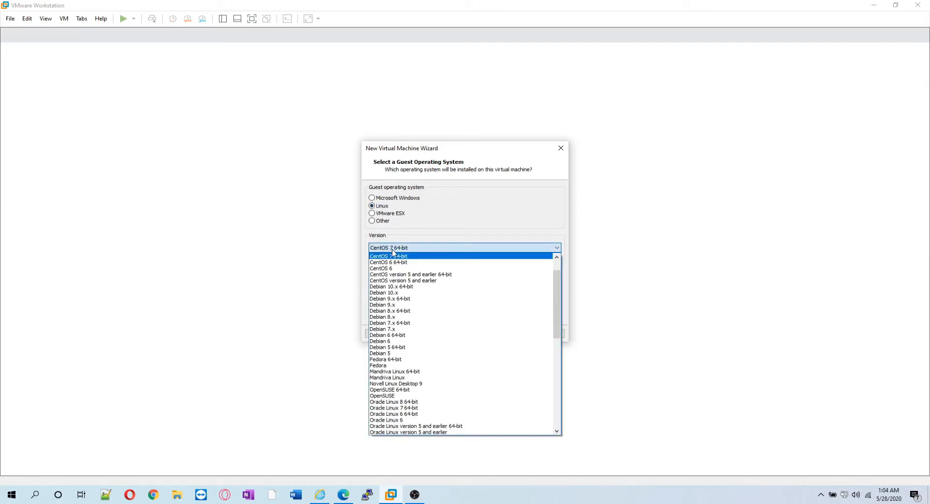
pyautogui.click(404, 258)
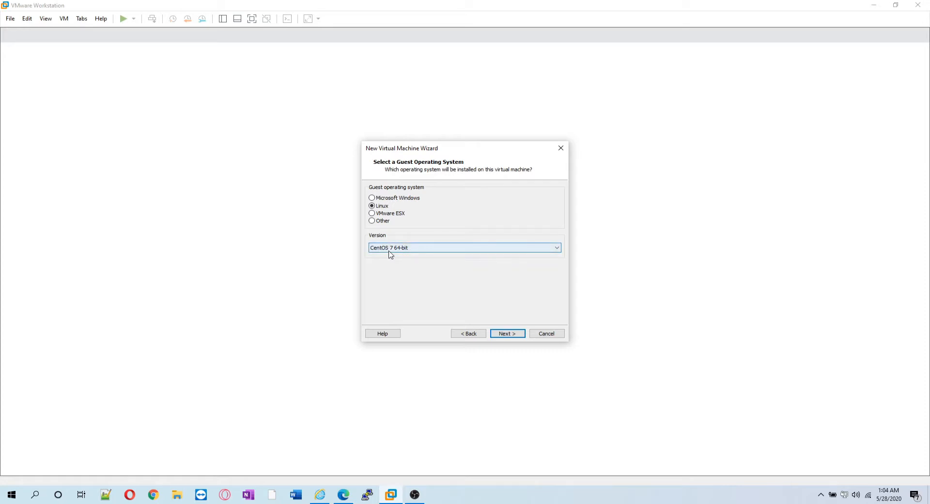
pyautogui.click(408, 249)
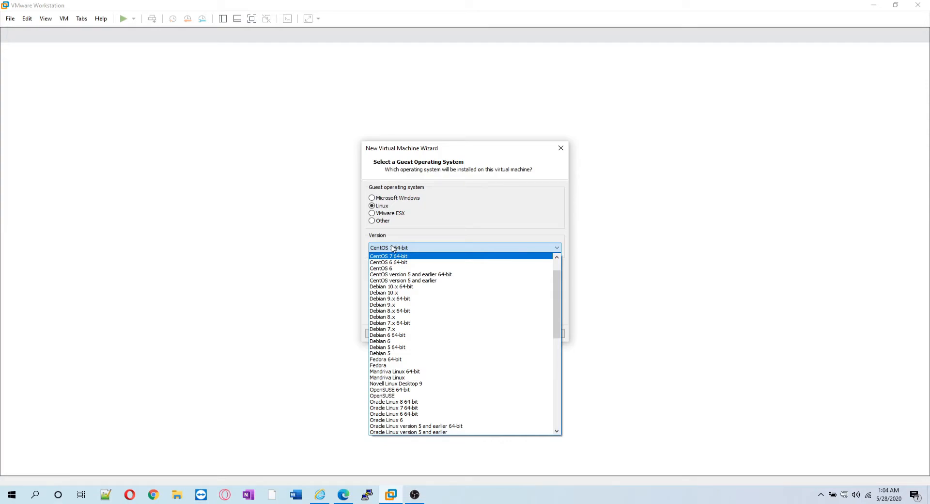
pyautogui.click(327, 226)
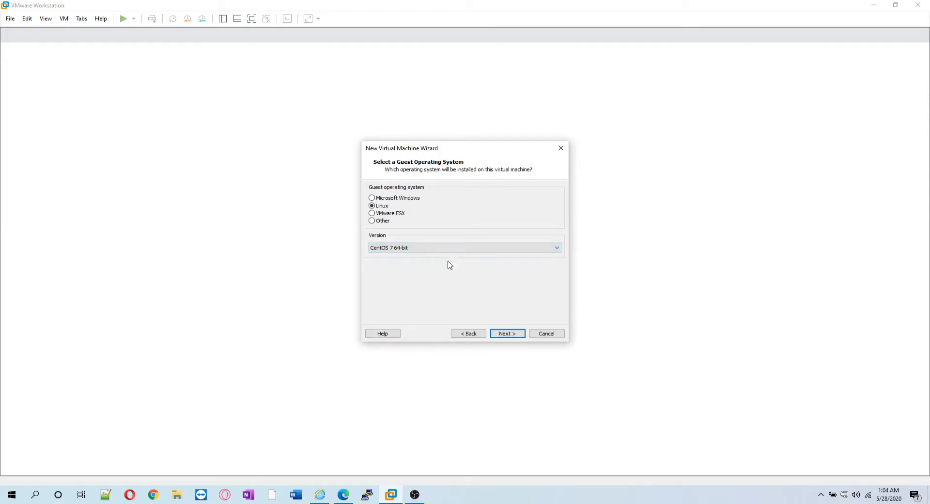
pyautogui.click(516, 334)
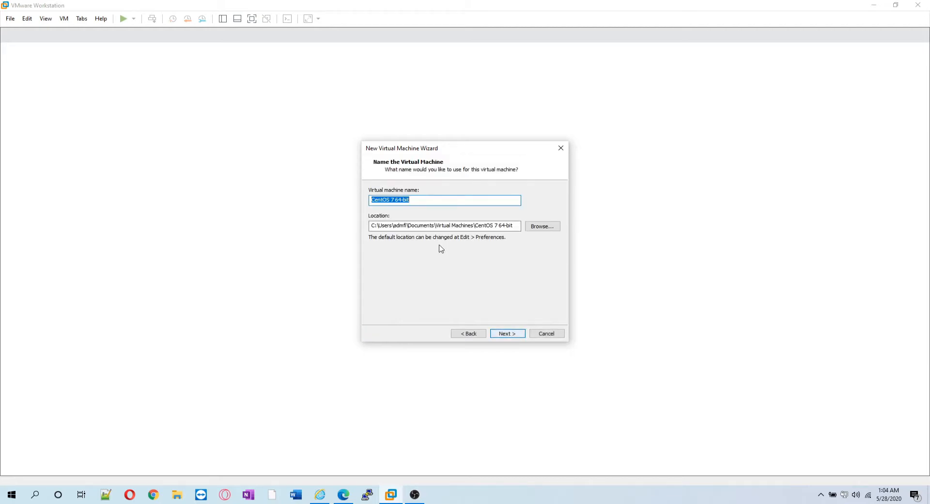
# Name the machine VM01 and store it in a new VM01 folder under F:\VirtualMachines.
pyautogui.write('VM01')
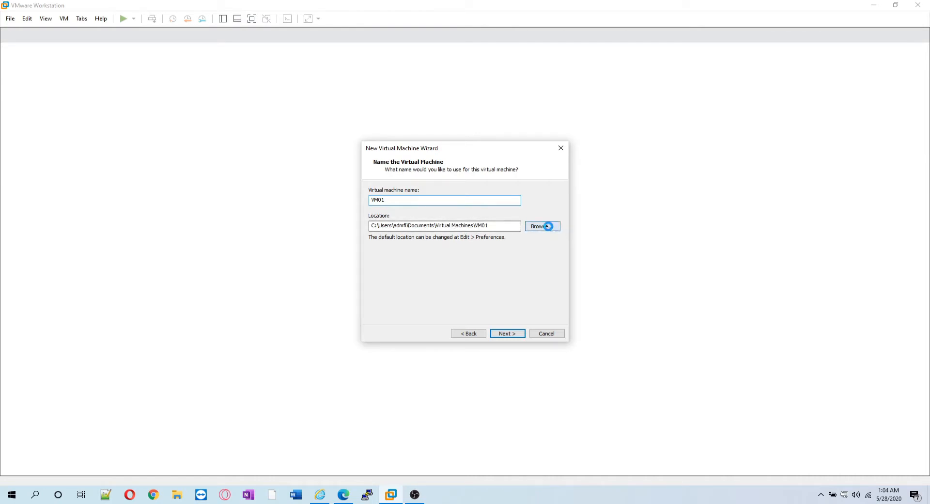
pyautogui.click(543, 227)
pyautogui.scroll(-2, 488, 264)
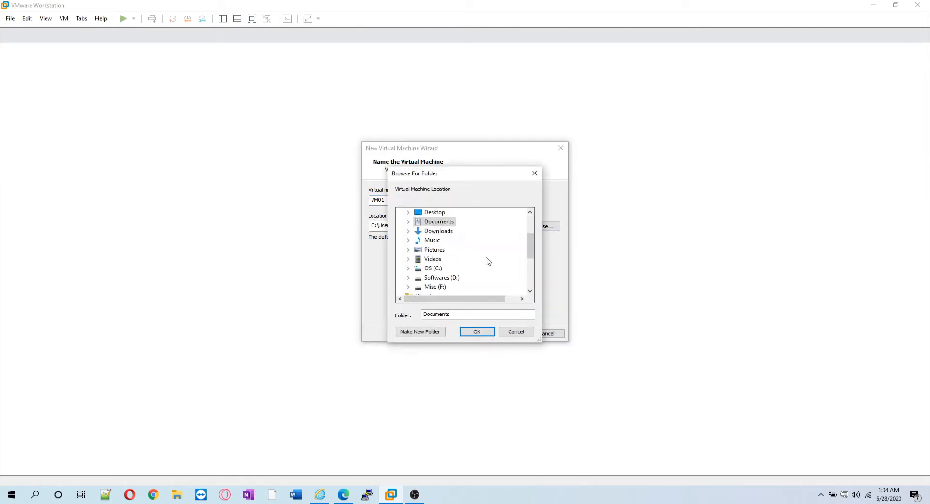
pyautogui.click(435, 287)
pyautogui.scroll(-2, 480, 264)
pyautogui.scroll(-3, 460, 277)
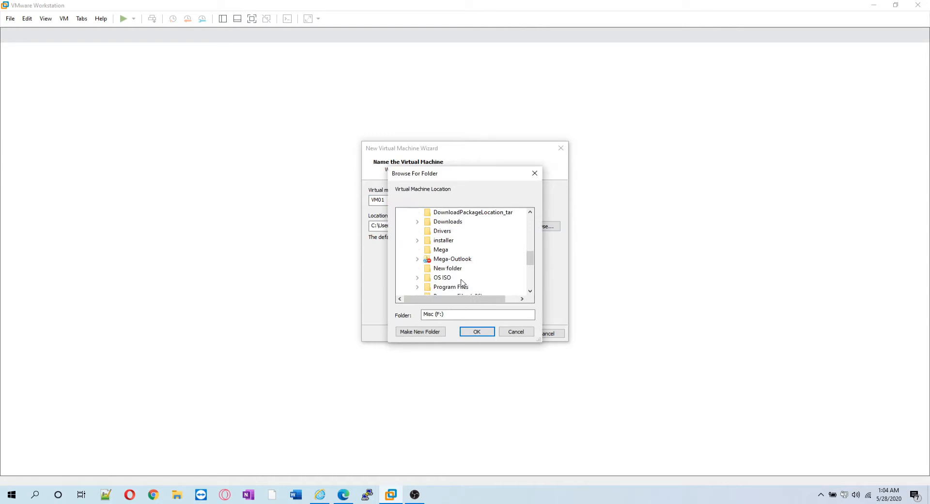
pyautogui.click(454, 269)
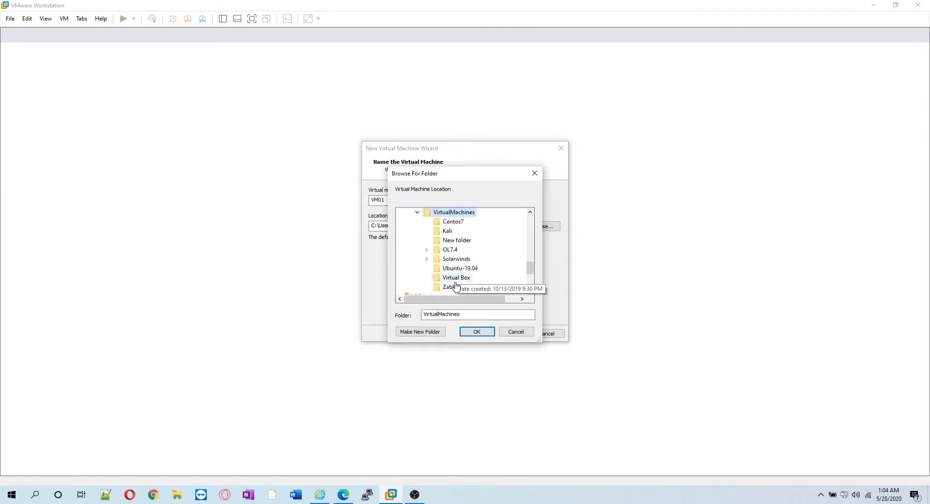
pyautogui.click(432, 333)
pyautogui.write('VM01')
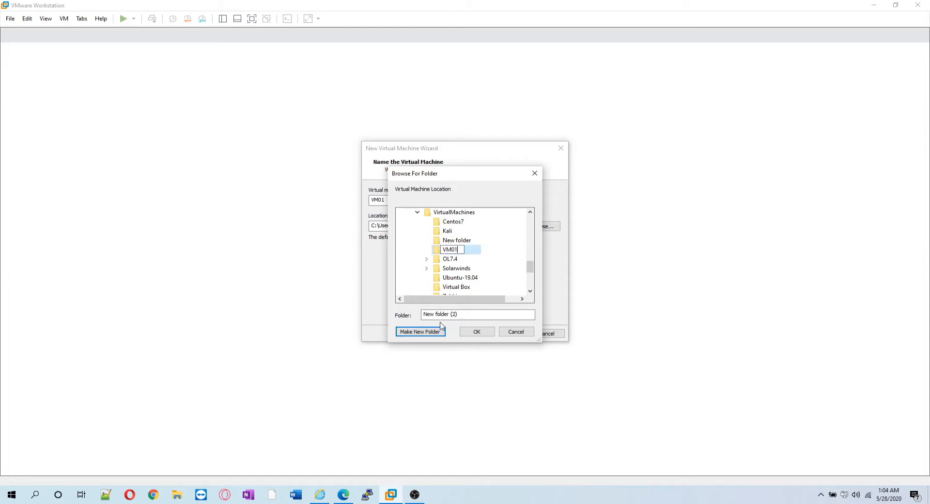
pyautogui.click(473, 252)
pyautogui.click(477, 331)
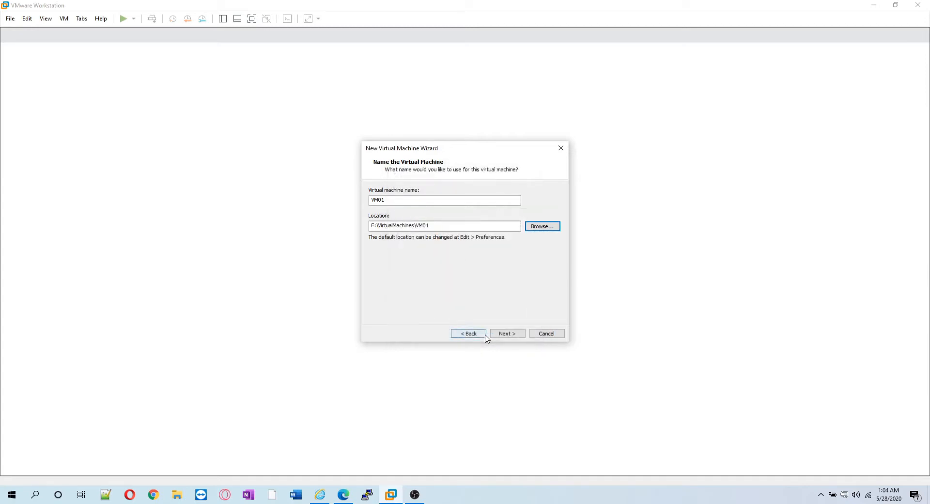
pyautogui.click(507, 334)
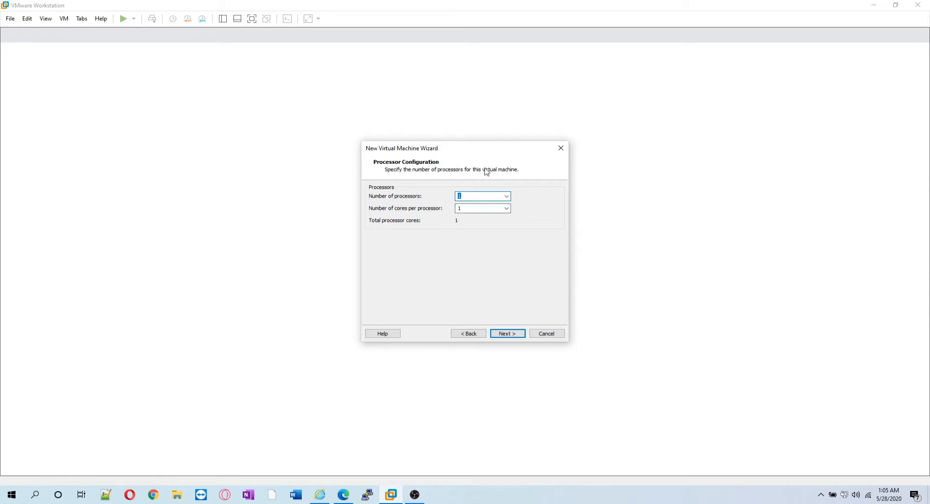
# Try 16 processors, then revert to 1 processor and continue to memory.
pyautogui.click(504, 199)
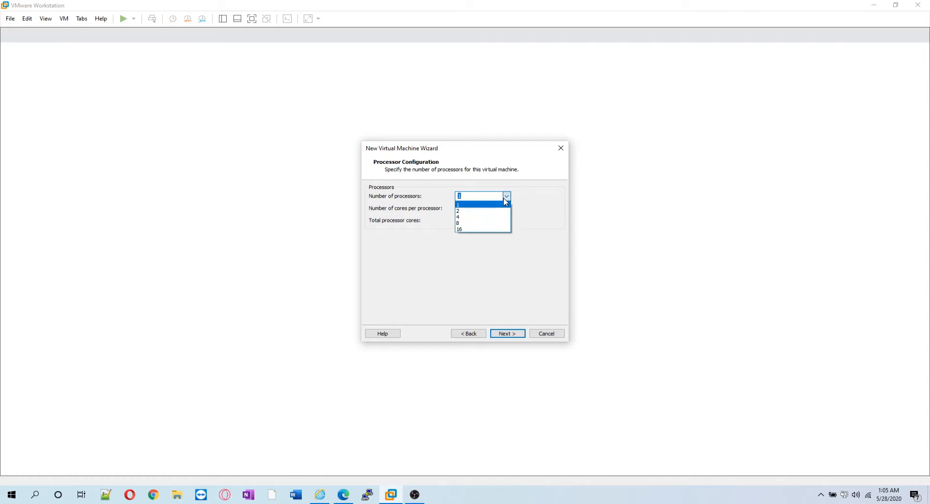
pyautogui.click(473, 229)
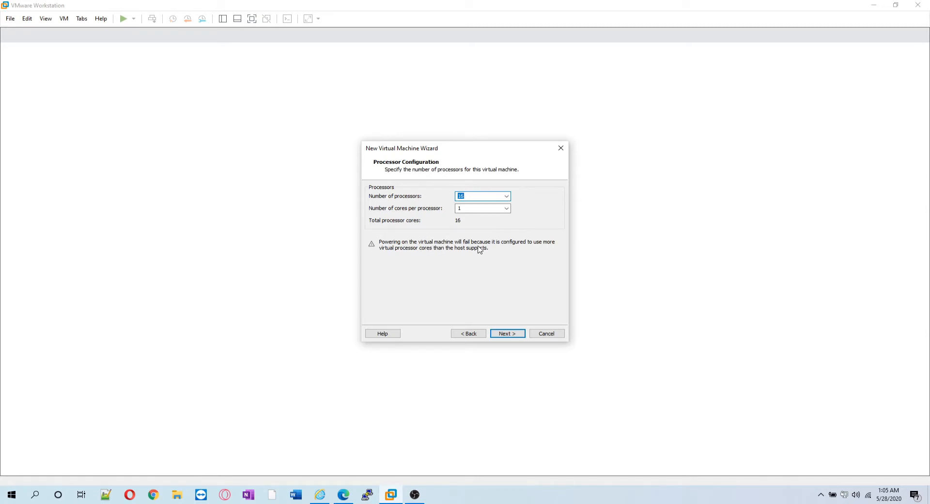
pyautogui.click(506, 197)
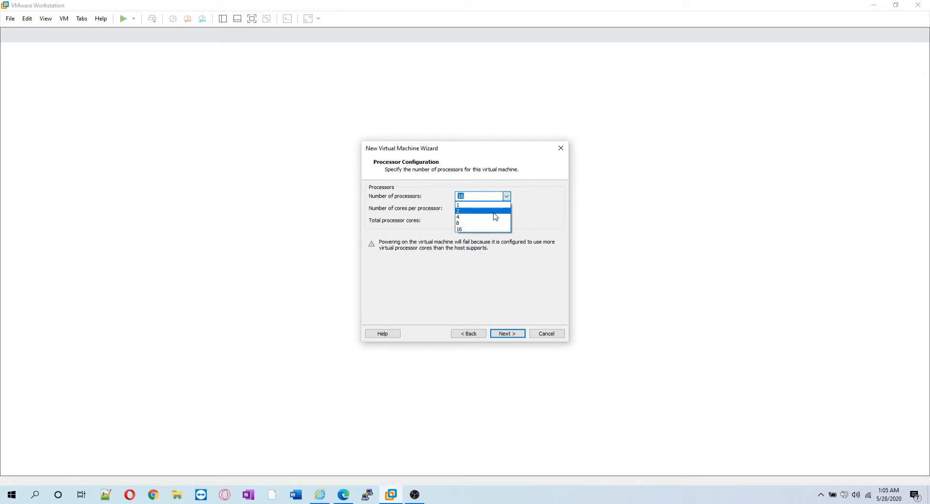
pyautogui.click(487, 205)
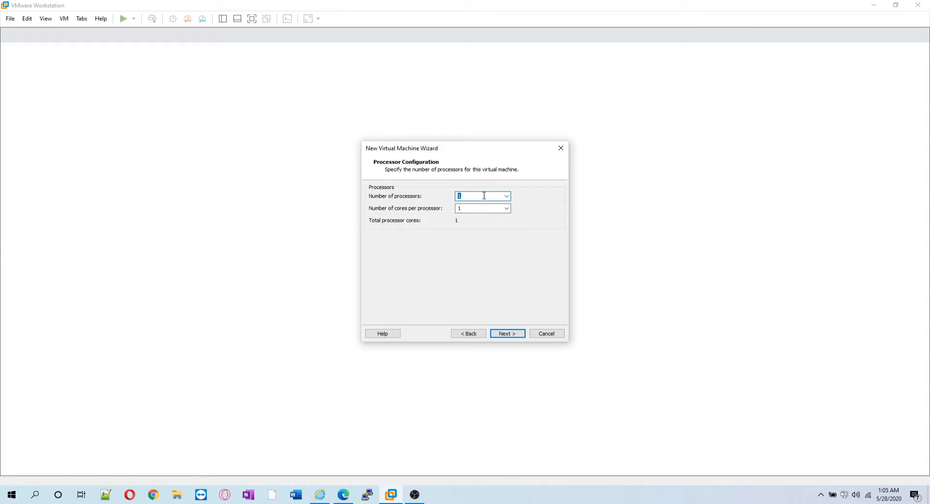
pyautogui.click(511, 334)
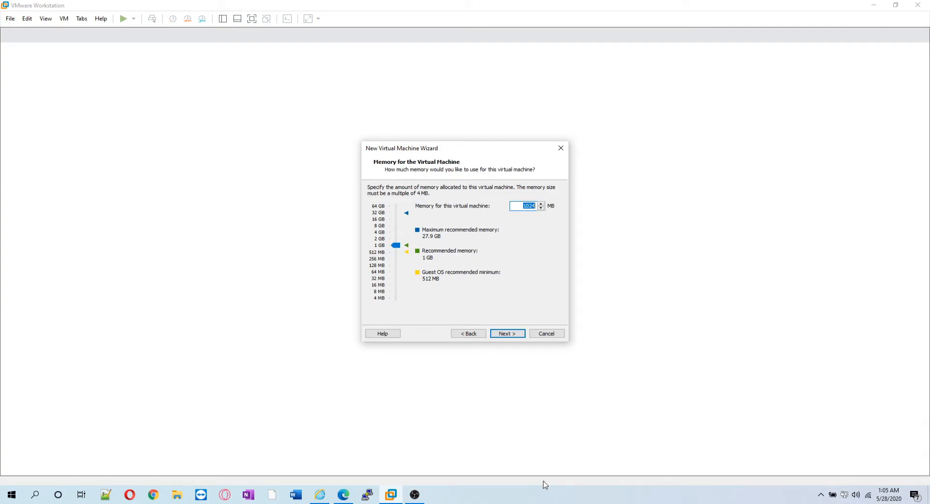
# Check host memory in Task Manager (38% of 31.9 GB), then raise VM memory to 4 GB.
pyautogui.rightClick(533, 499)
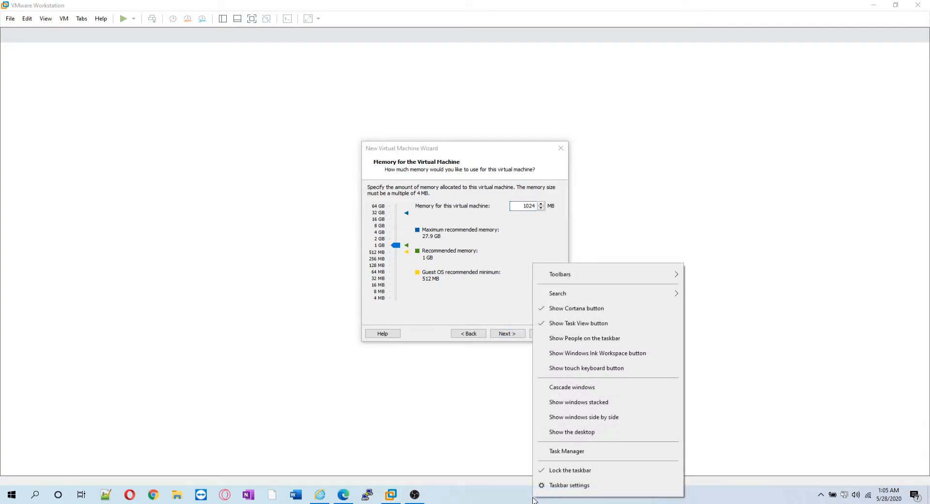
pyautogui.press('Return')
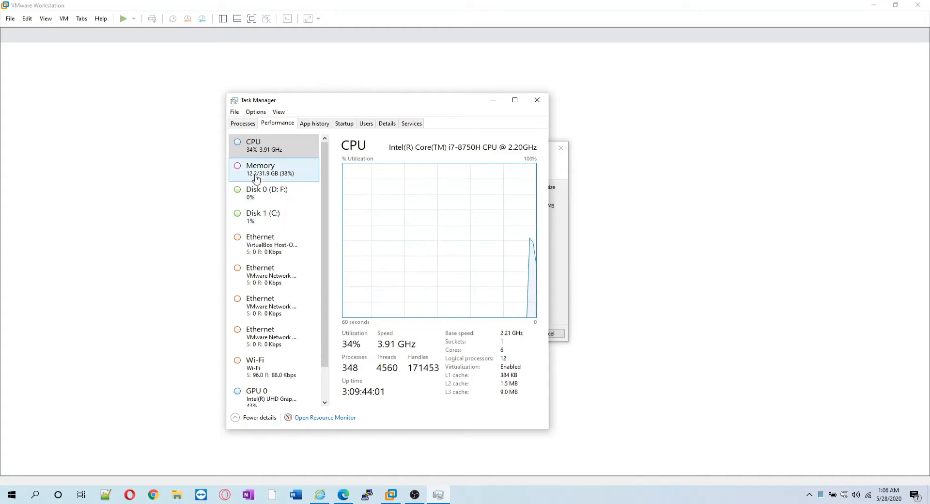
pyautogui.click(262, 177)
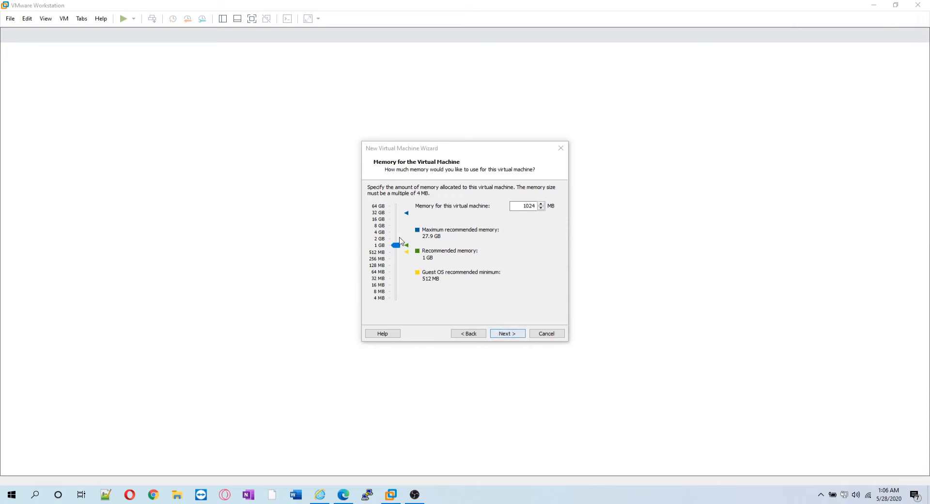
pyautogui.moveTo(396, 245)
pyautogui.mouseDown()
pyautogui.moveTo(396, 233)
pyautogui.moveTo(415, 244)
pyautogui.mouseUp()
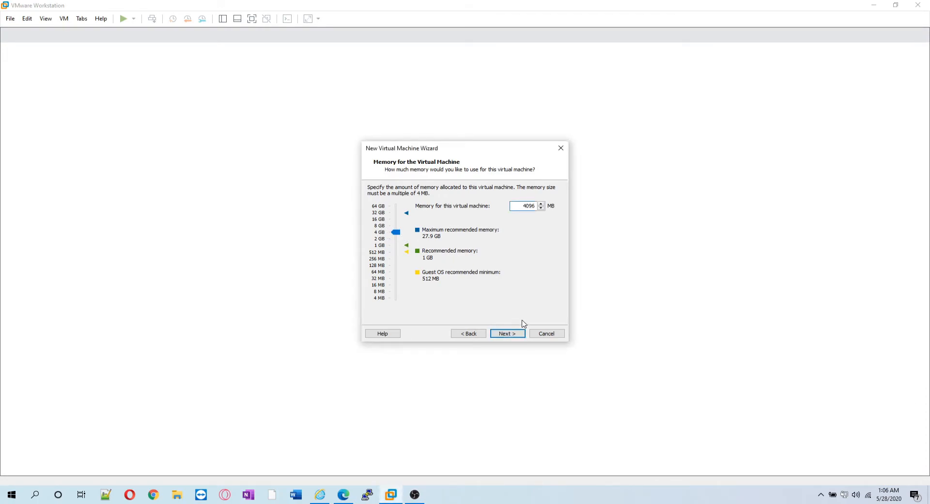
# Accept 4096 MB of memory and keep bridged networking.
pyautogui.click(521, 332)
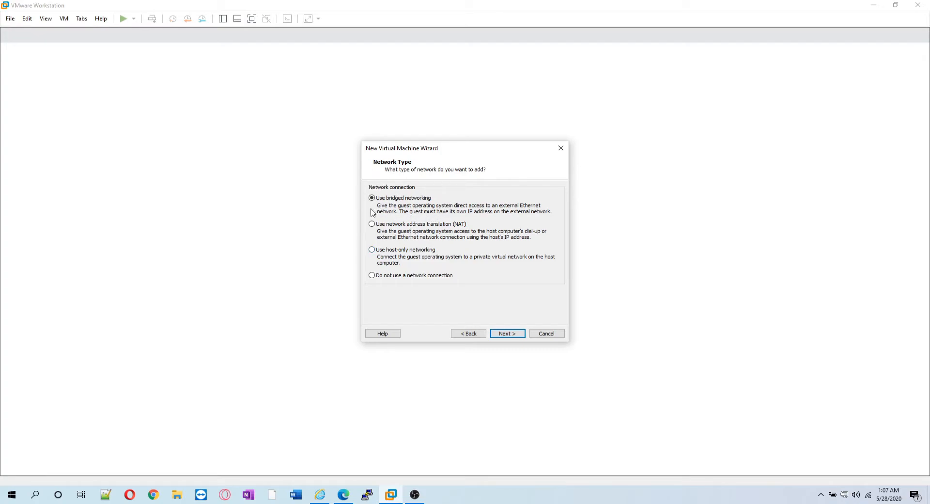
pyautogui.click(510, 338)
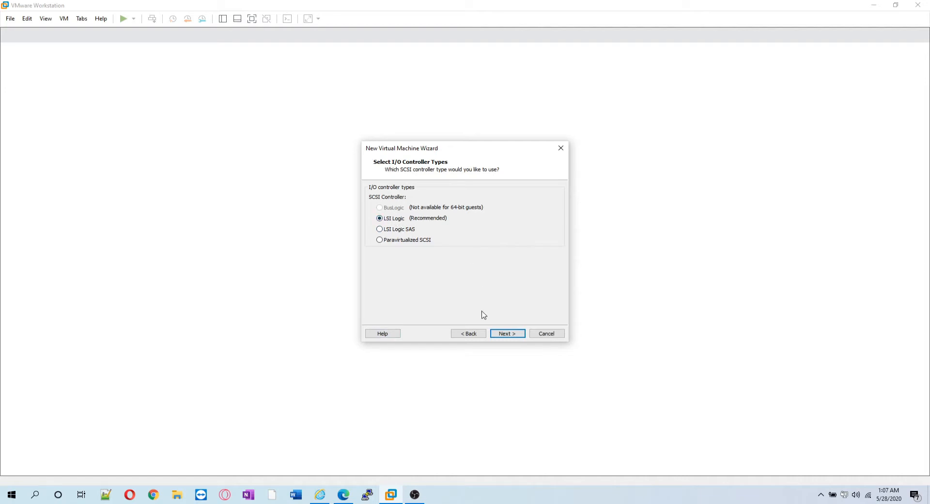
# Keep LSI Logic and SCSI, review the disk options, and choose Create a new virtual disk.
pyautogui.click(504, 336)
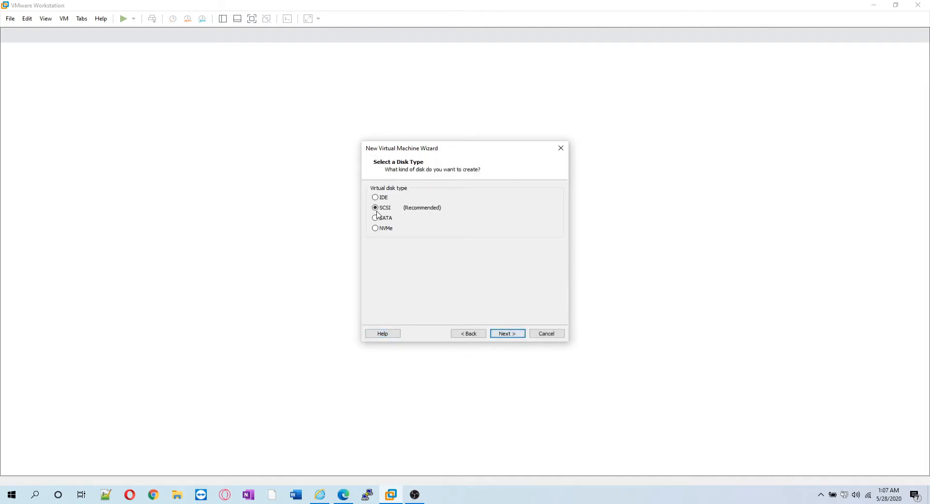
pyautogui.click(505, 336)
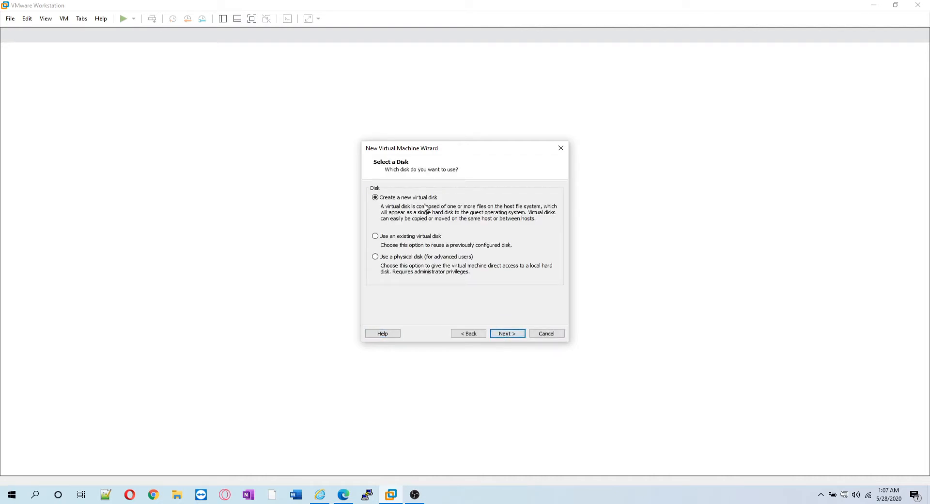
pyautogui.click(385, 237)
pyautogui.click(401, 258)
pyautogui.click(395, 199)
# Select the 20.0 GB maximum disk size and turn on Allocate all disk space now.
pyautogui.click(513, 336)
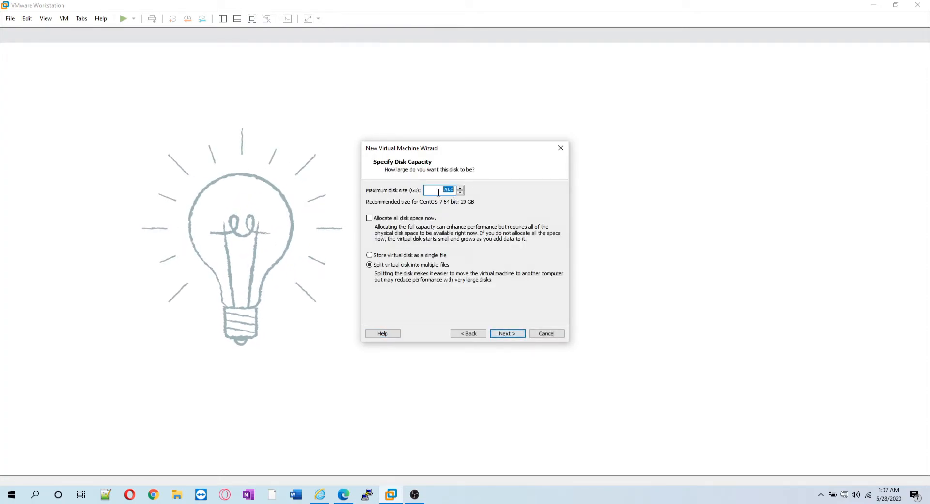
pyautogui.click(447, 190)
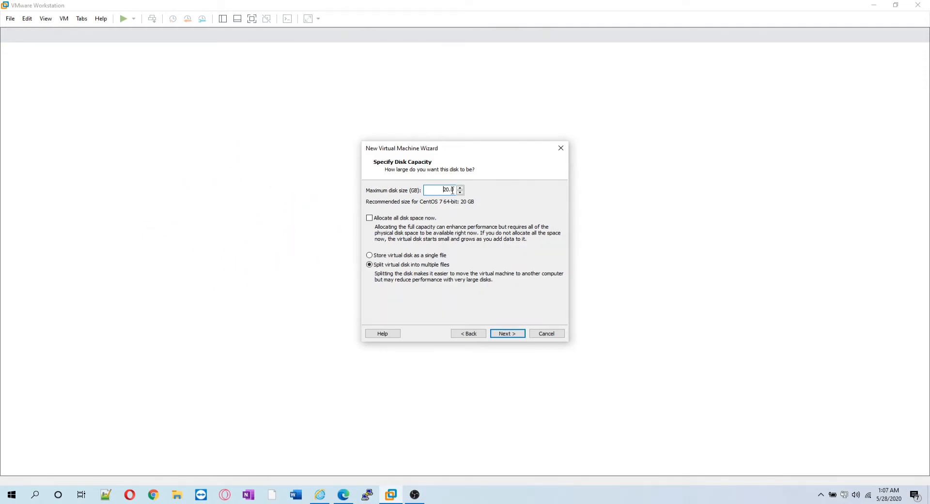
pyautogui.moveTo(443, 188); pyautogui.dragTo(465, 190)
pyautogui.click(381, 224)
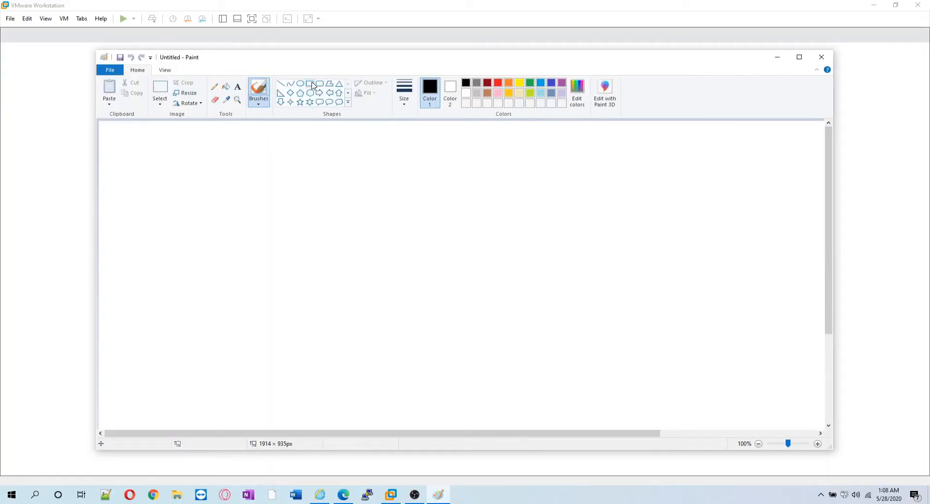
# In Paint, draw a large rectangle labelled 500gb.
pyautogui.click(312, 86)
pyautogui.moveTo(280, 168); pyautogui.dragTo(548, 294)
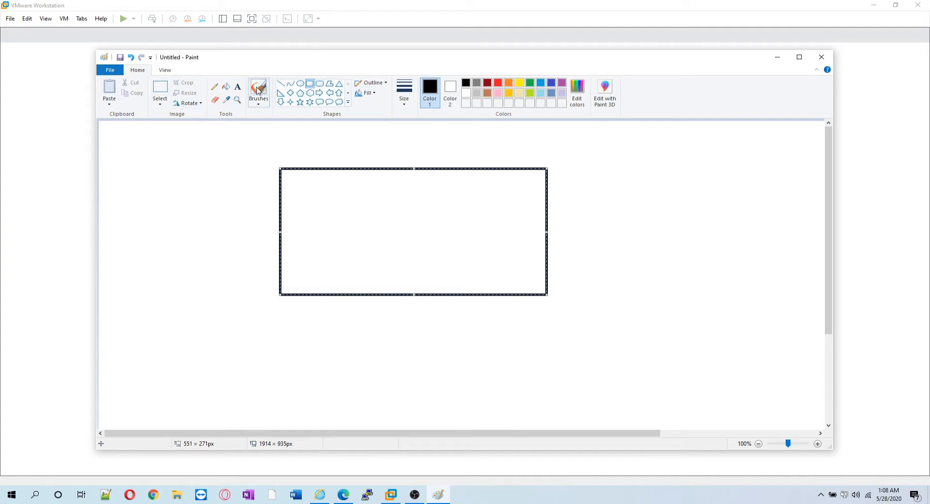
pyautogui.click(237, 86)
pyautogui.click(286, 158)
pyautogui.write('500gb')
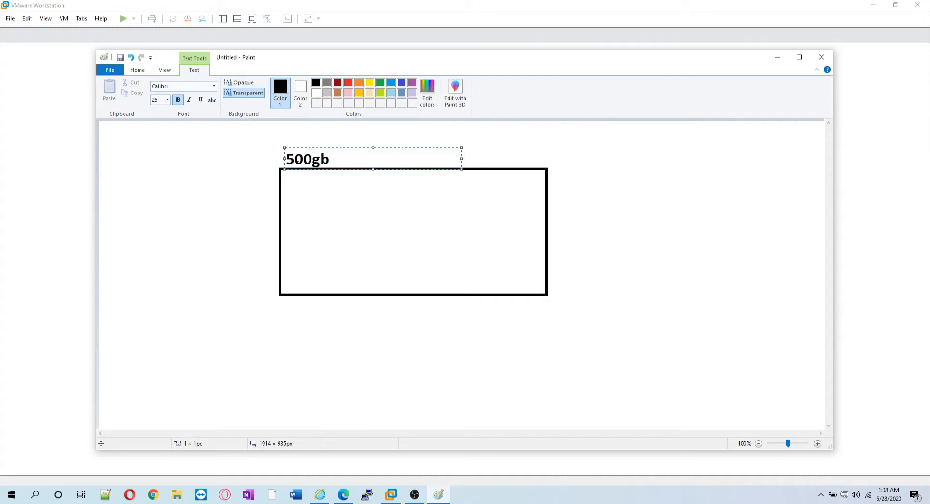
pyautogui.click(519, 131)
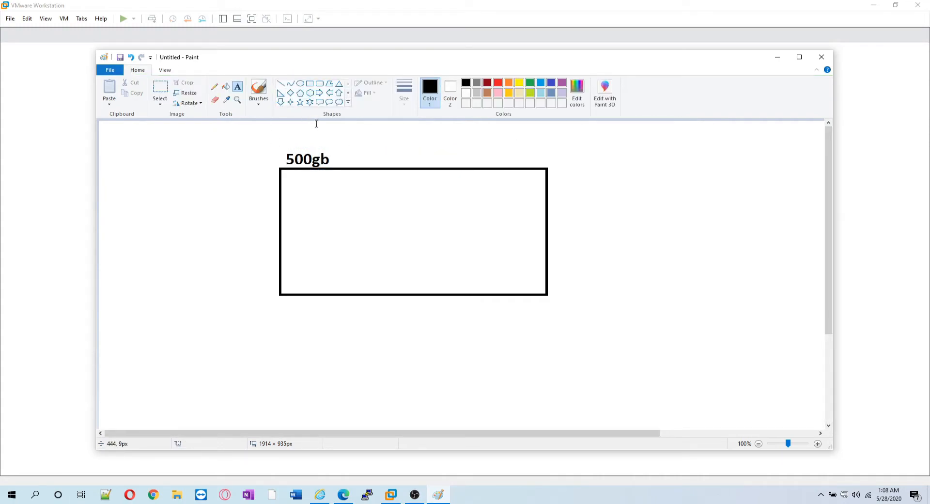
# Draw a smaller box labelled 20GB inside the large box.
pyautogui.click(310, 83)
pyautogui.moveTo(287, 175); pyautogui.dragTo(380, 207)
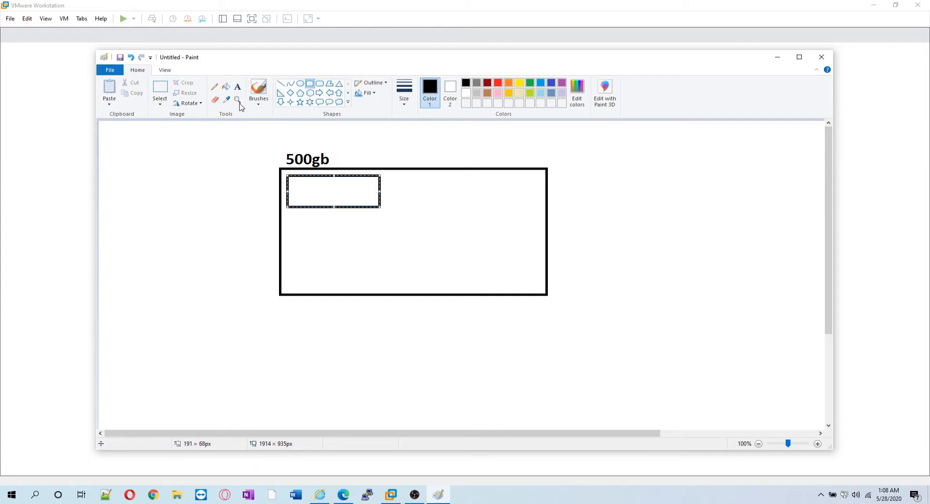
pyautogui.click(237, 86)
pyautogui.click(297, 191)
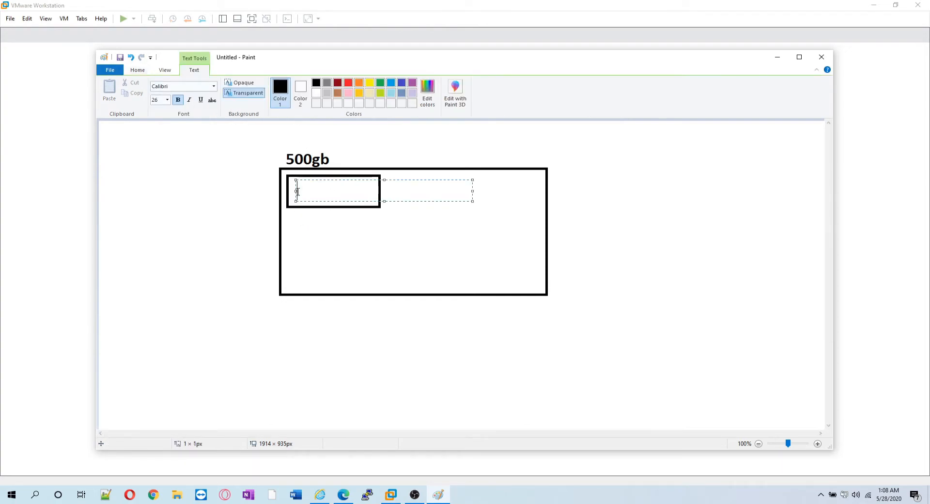
pyautogui.write('20GB')
pyautogui.click(415, 157)
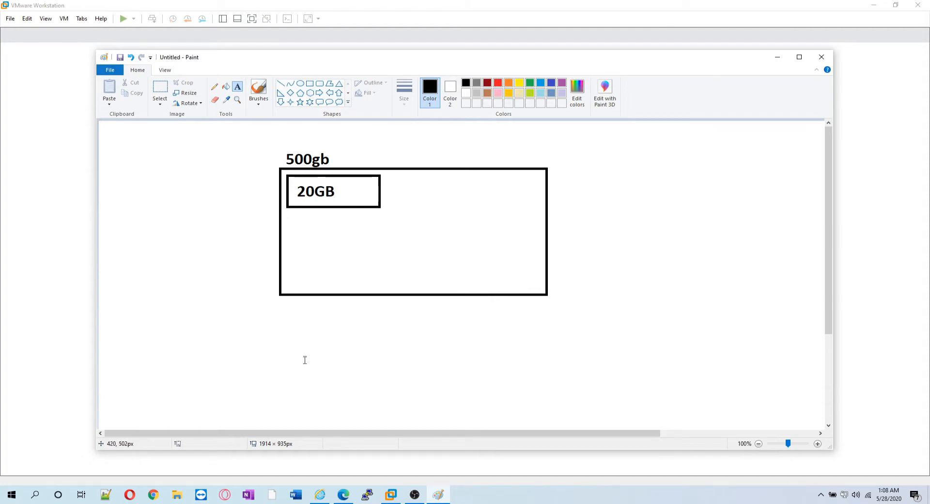
# Untick Allocate all disk space now in VMware, then return to the Paint sketch.
pyautogui.click(390, 494)
pyautogui.click(374, 218)
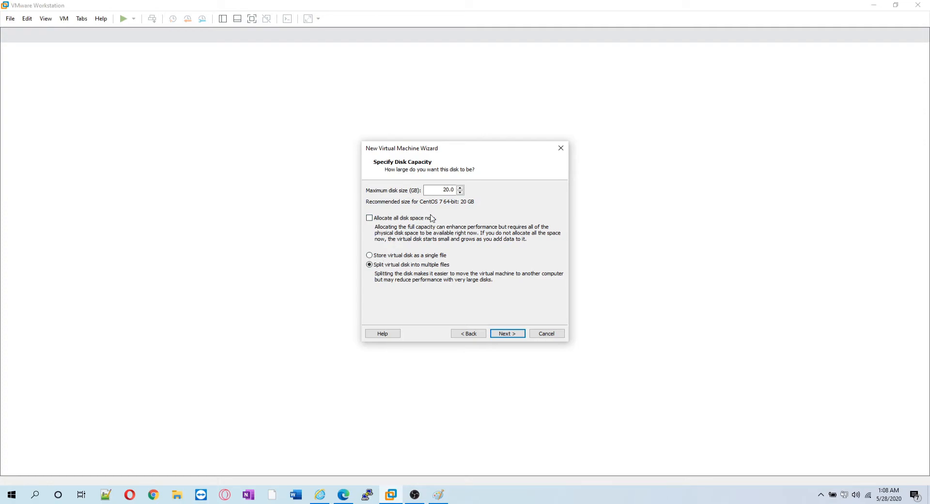
pyautogui.click(443, 495)
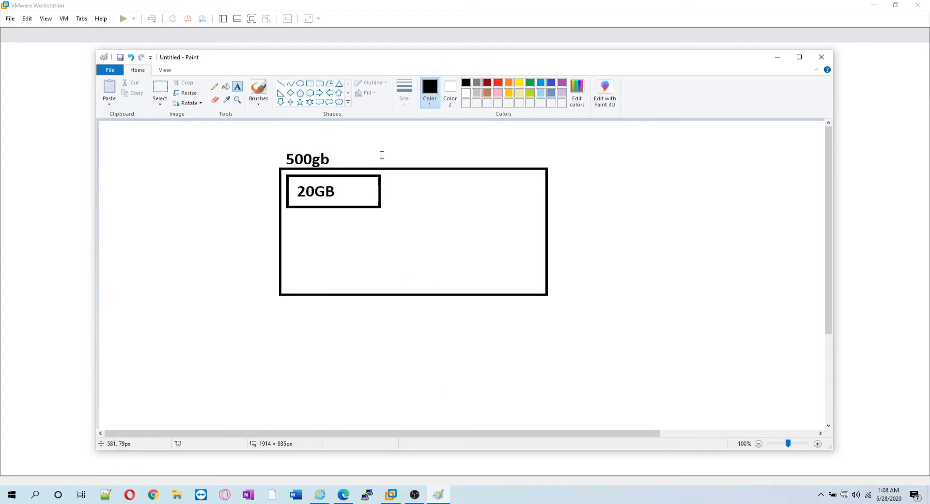
# In Paint, draw a line from the 500gb label to the 20GB box, scribble over the box, then return to VMware.
pyautogui.click(280, 83)
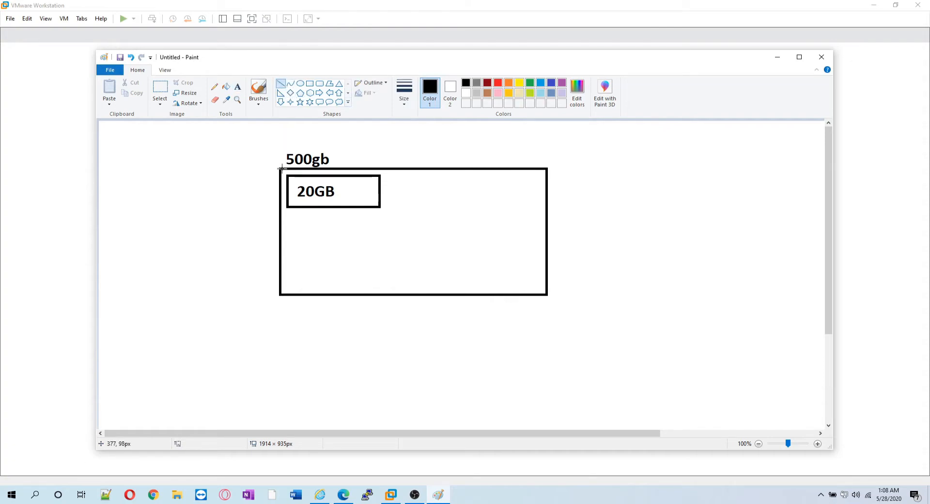
pyautogui.moveTo(307, 168)
pyautogui.mouseDown()
pyautogui.moveTo(288, 205)
pyautogui.moveTo(318, 186)
pyautogui.moveTo(288, 213)
pyautogui.moveTo(288, 206)
pyautogui.mouseUp()
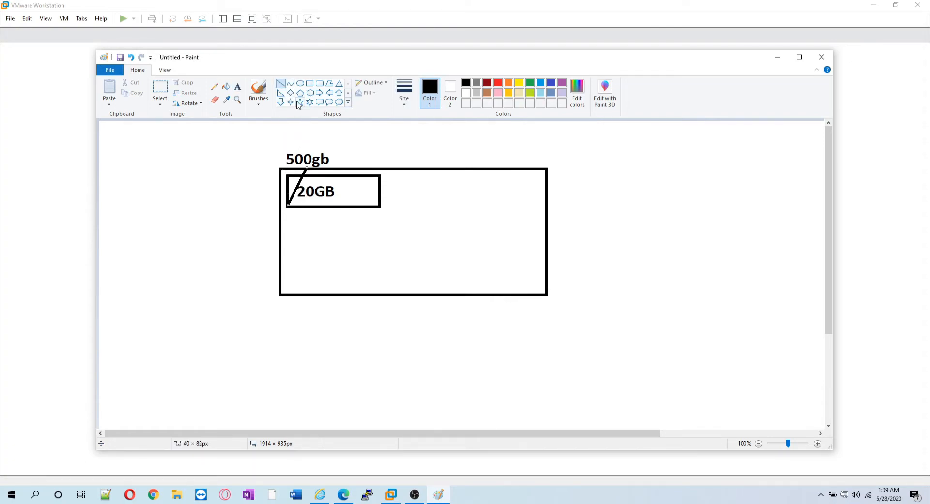
pyautogui.click(214, 86)
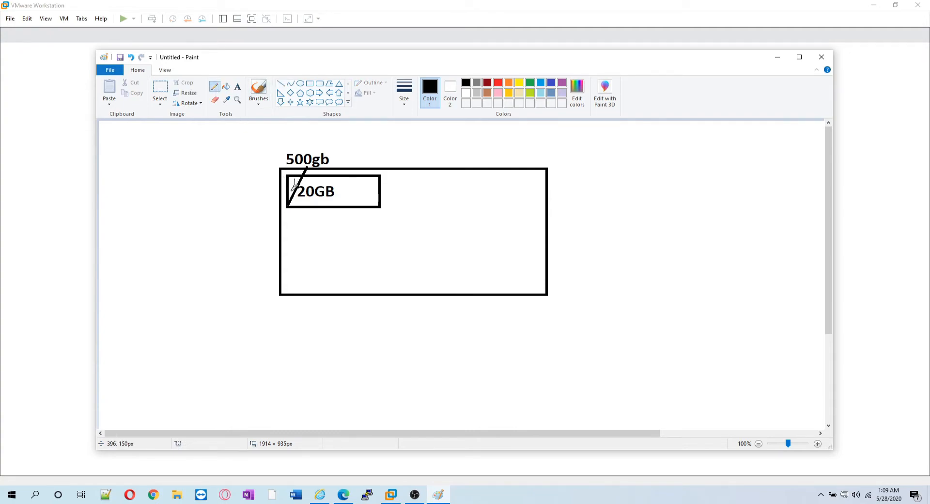
pyautogui.moveTo(291, 193)
pyautogui.mouseDown()
pyautogui.moveTo(292, 180)
pyautogui.moveTo(289, 193)
pyautogui.moveTo(298, 188)
pyautogui.mouseUp()
pyautogui.moveTo(310, 178); pyautogui.dragTo(347, 198)
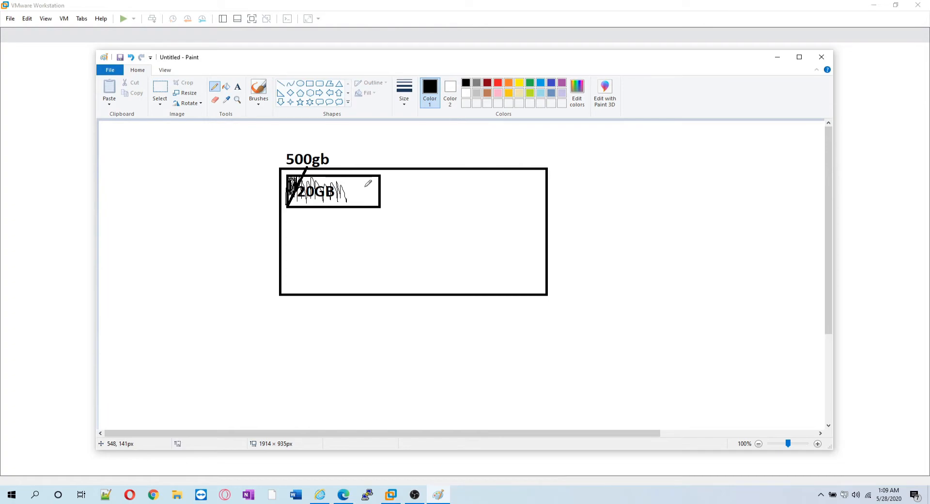
pyautogui.click(425, 9)
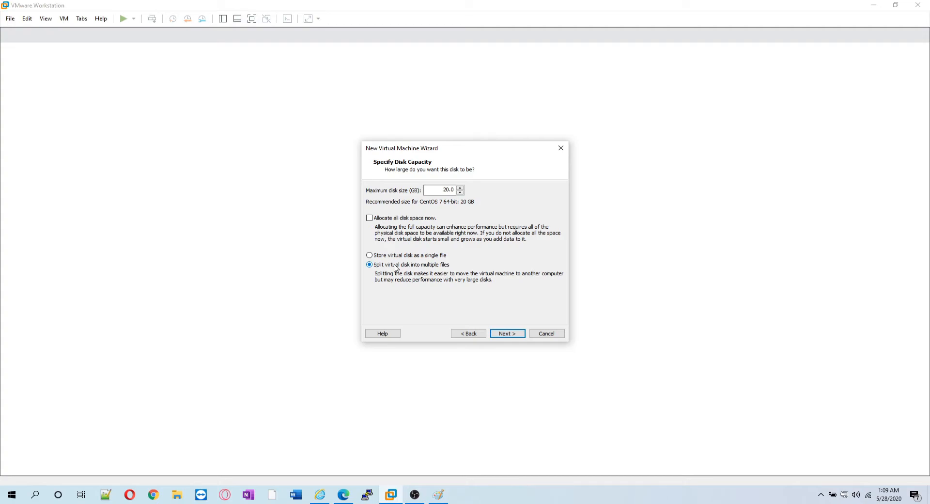
# Draw five rectangles inside the big box beside the 120GB box in Paint, then minimize Paint.
pyautogui.click(438, 494)
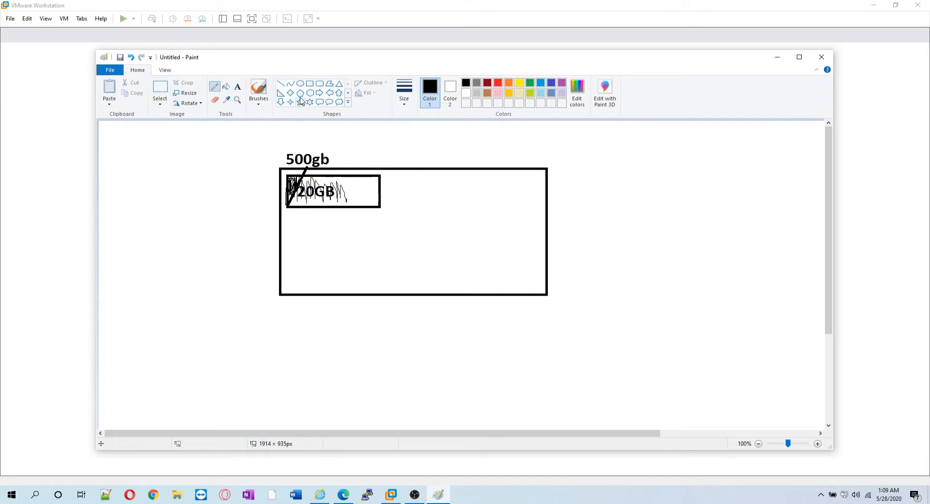
pyautogui.click(309, 83)
pyautogui.moveTo(402, 178); pyautogui.dragTo(511, 207)
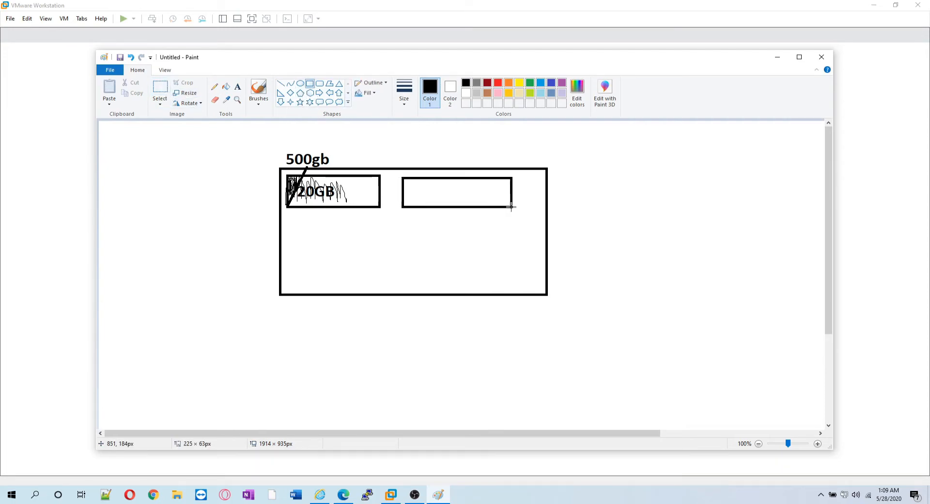
pyautogui.moveTo(301, 221); pyautogui.dragTo(393, 254)
pyautogui.moveTo(426, 224); pyautogui.dragTo(549, 262)
pyautogui.moveTo(326, 271)
pyautogui.mouseDown()
pyautogui.moveTo(400, 290)
pyautogui.moveTo(528, 293)
pyautogui.mouseUp()
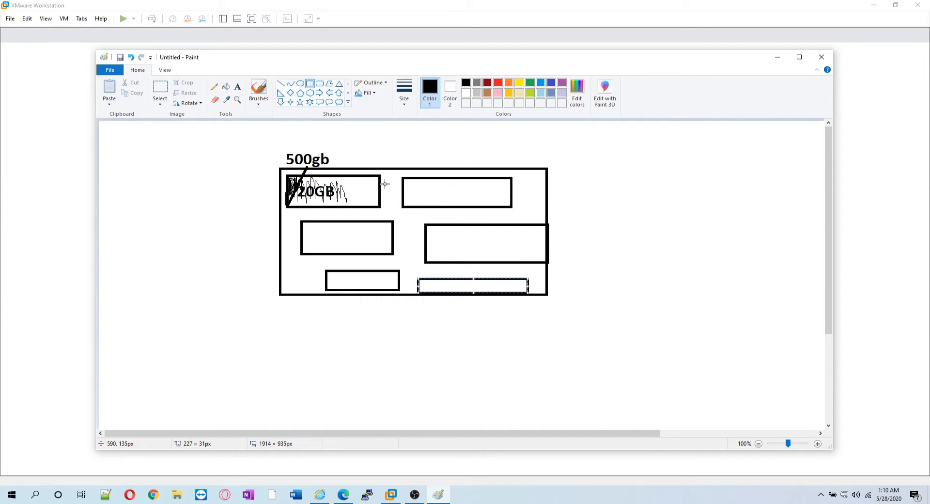
pyautogui.click(774, 58)
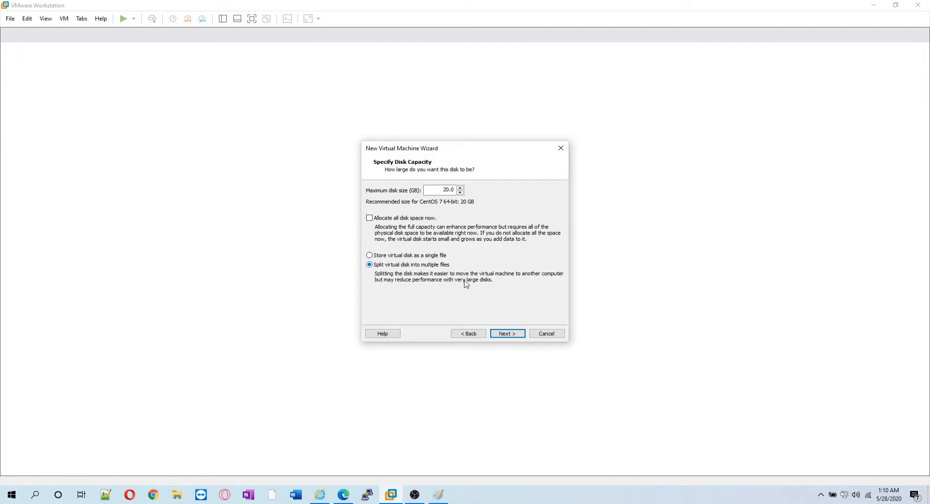
# Accept the 20 GB split disk, keep the VM01.vmdk file name, and finish creating VM01.
pyautogui.click(523, 339)
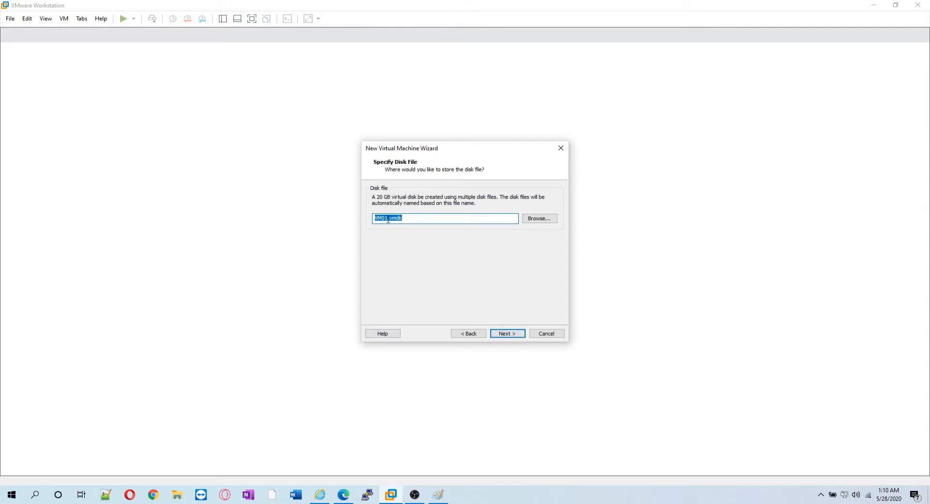
pyautogui.moveTo(389, 219); pyautogui.dragTo(404, 220)
pyautogui.click(507, 333)
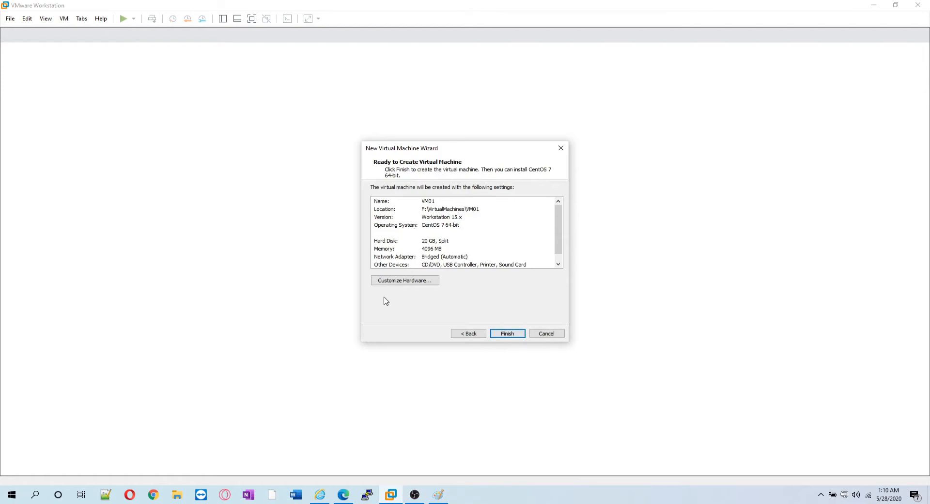
pyautogui.click(507, 333)
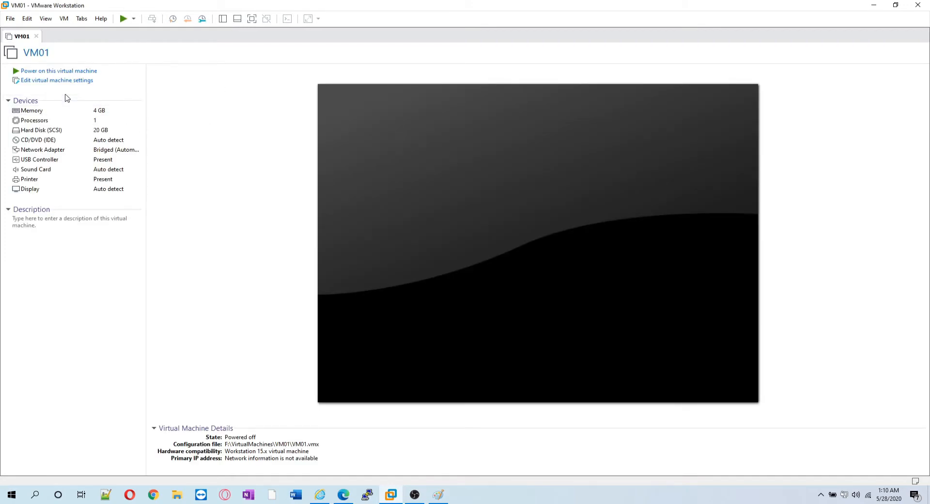
# Set VM01's CD/DVD drive to the F:\OS ISO\CentOS-8-x86_64-1905-dvd1.iso image and save the settings.
pyautogui.click(55, 83)
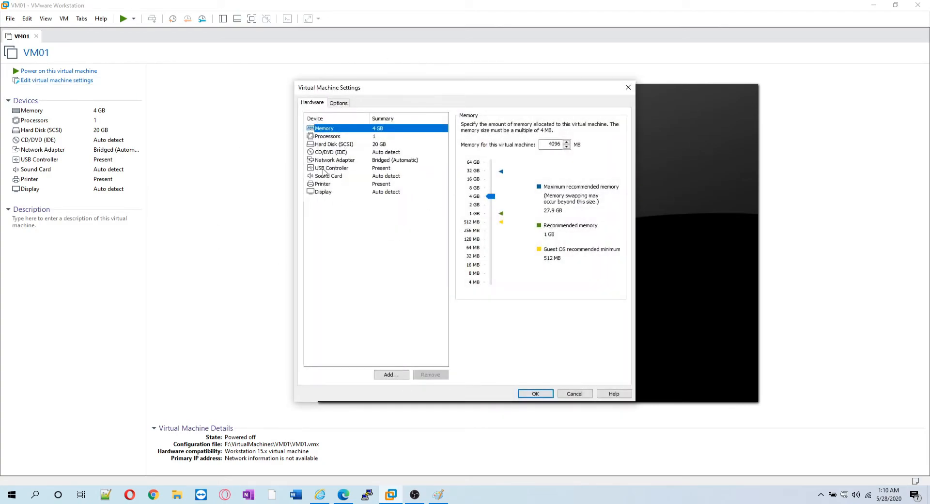
pyautogui.click(355, 154)
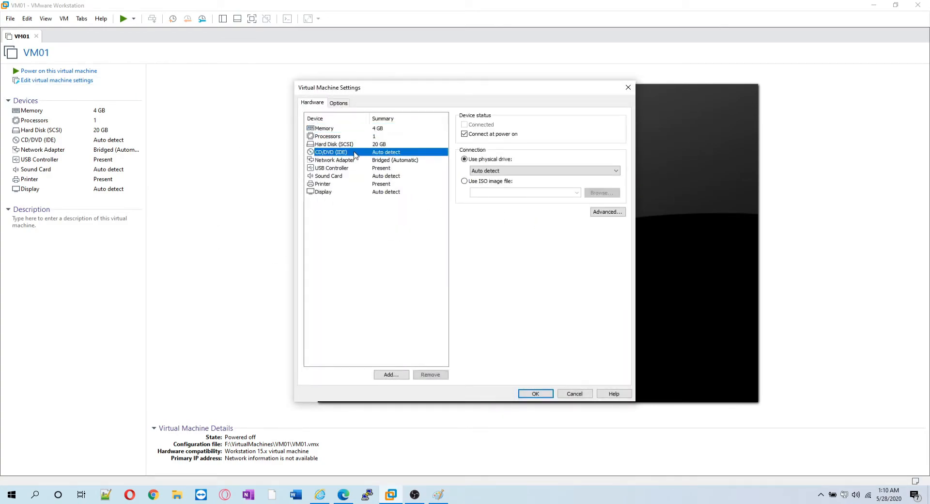
pyautogui.click(469, 183)
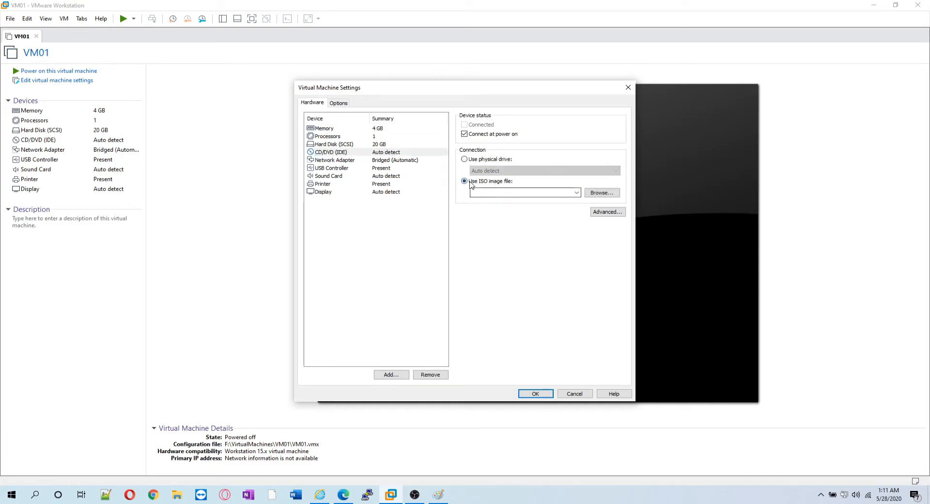
pyautogui.click(601, 192)
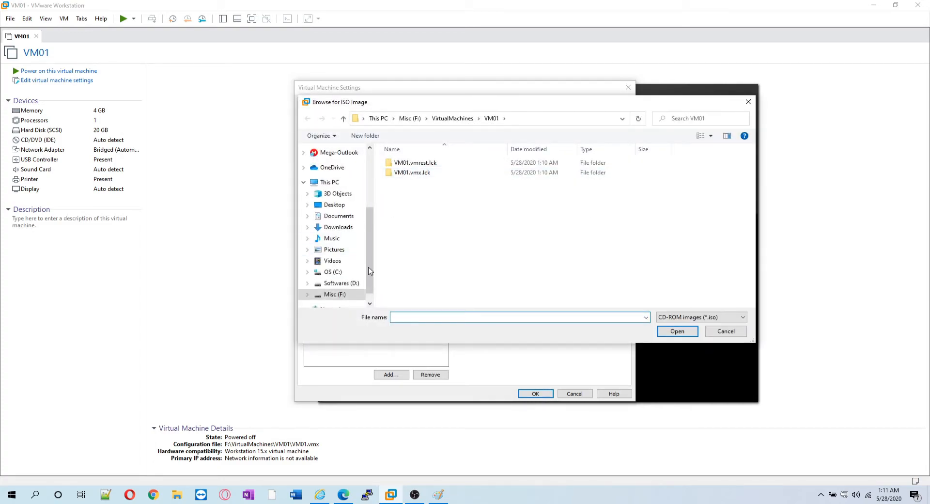
pyautogui.scroll(-1, 361, 262)
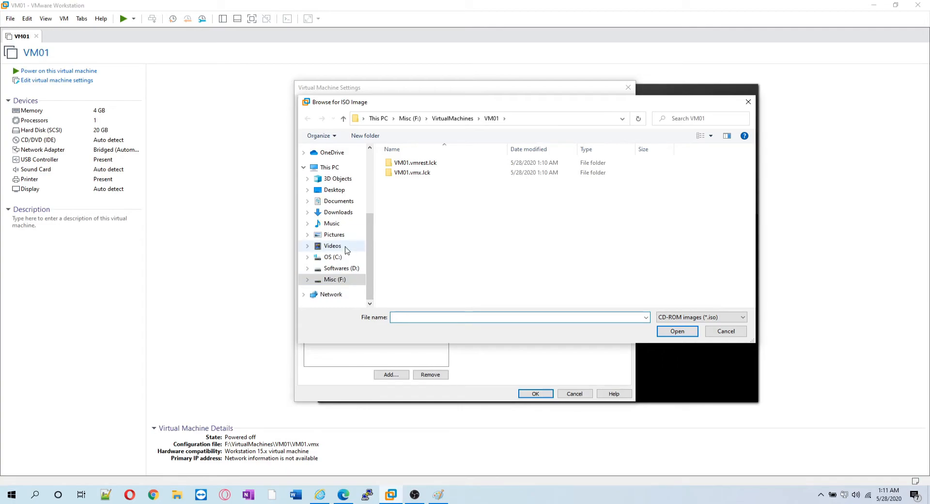
pyautogui.click(334, 279)
pyautogui.scroll(-3, 429, 194)
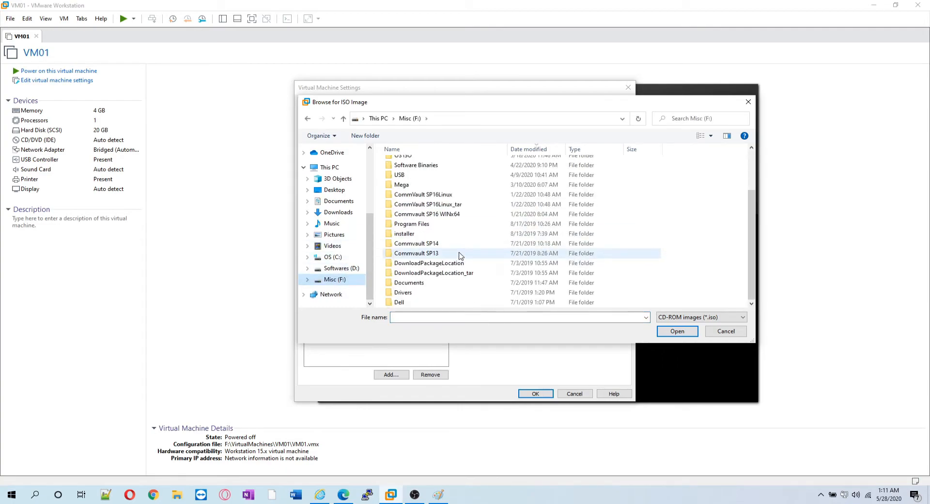
pyautogui.doubleClick(426, 157)
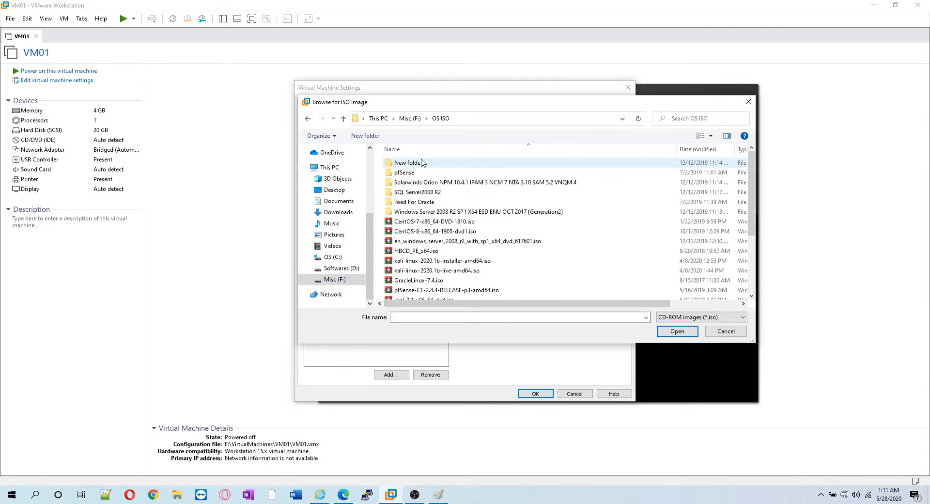
pyautogui.click(439, 232)
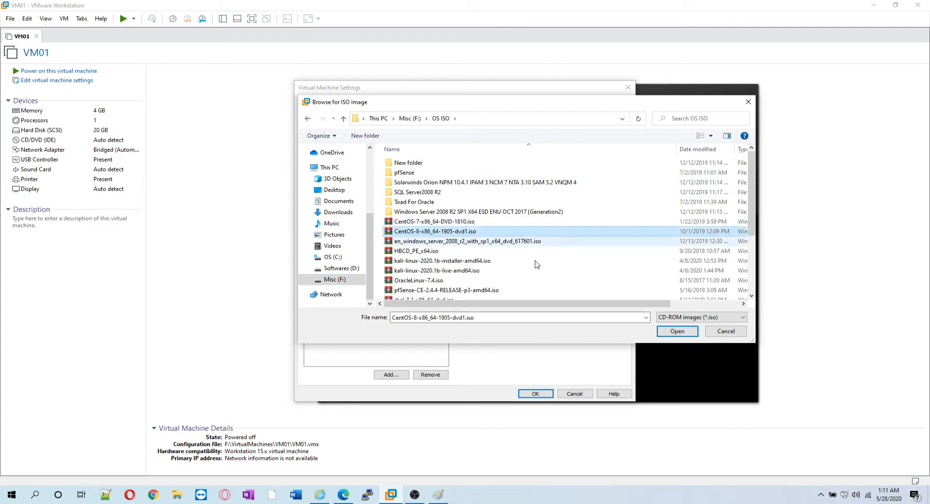
pyautogui.click(665, 330)
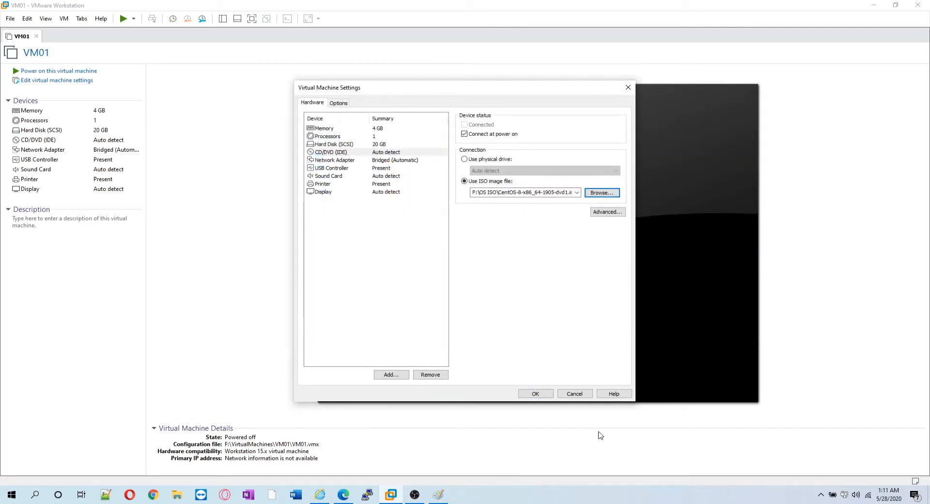
pyautogui.click(538, 394)
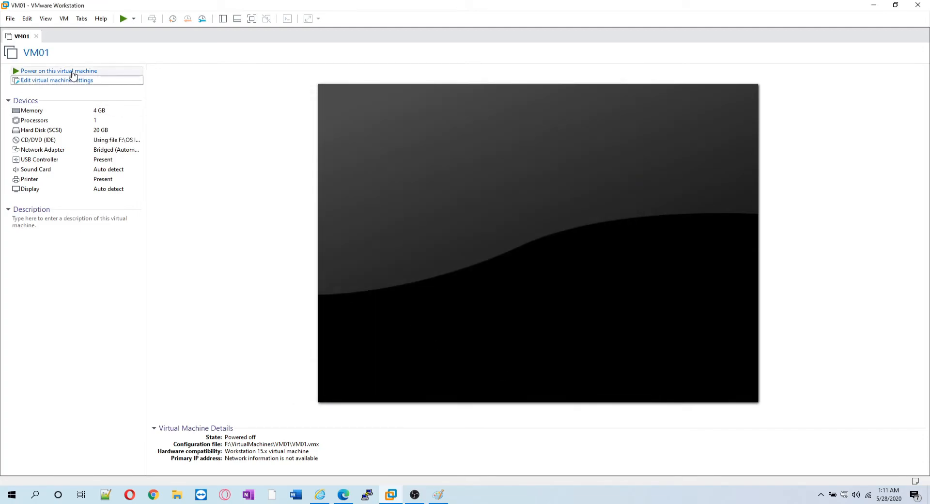
# Power on VM01, choose Install CentOS from the boot menu, and skip the media check.
pyautogui.click(72, 73)
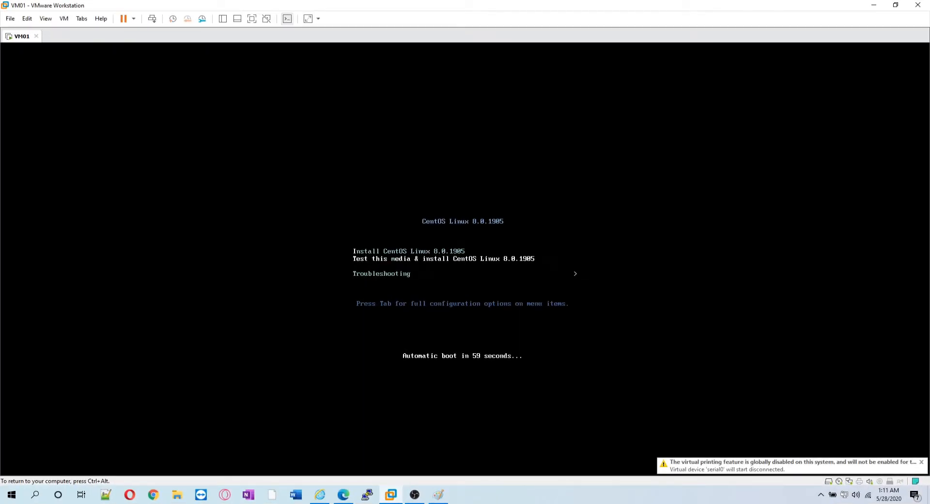
pyautogui.press('Return')
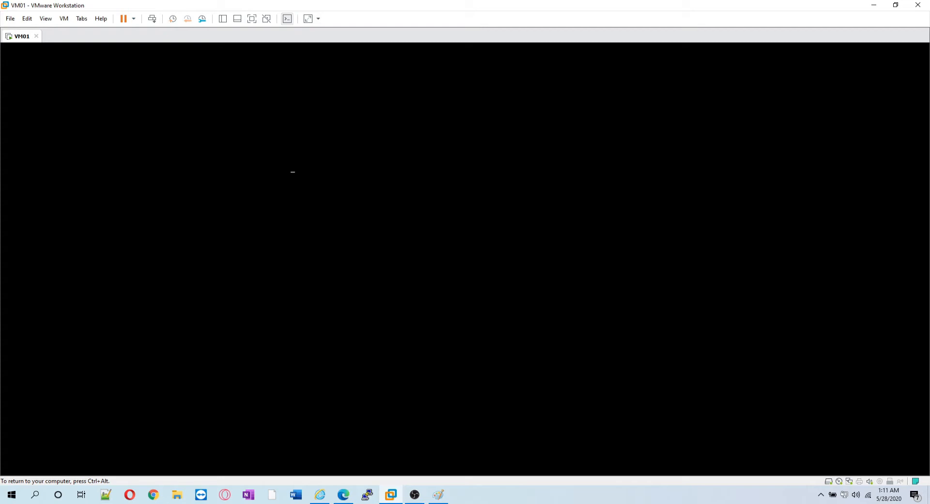
pyautogui.hotkey('ctrl', 'alt')
pyautogui.click(629, 496)
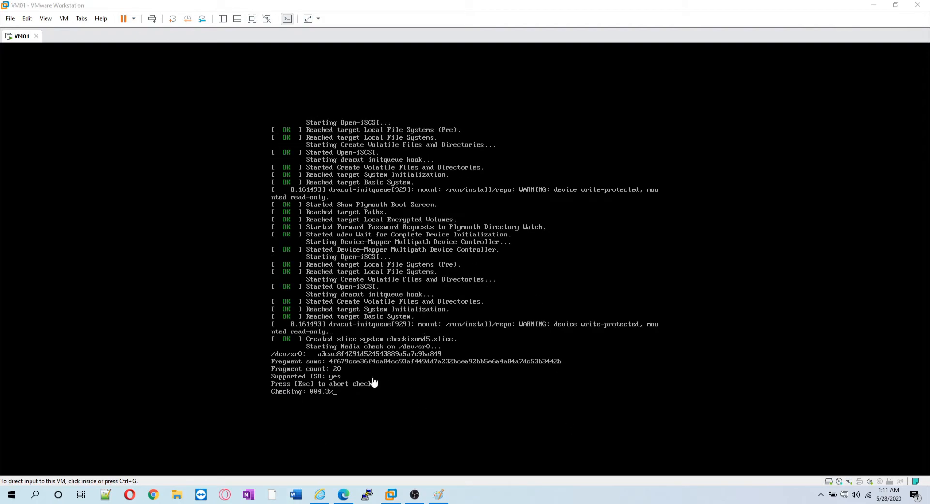
pyautogui.click(341, 394)
pyautogui.press('Escape')
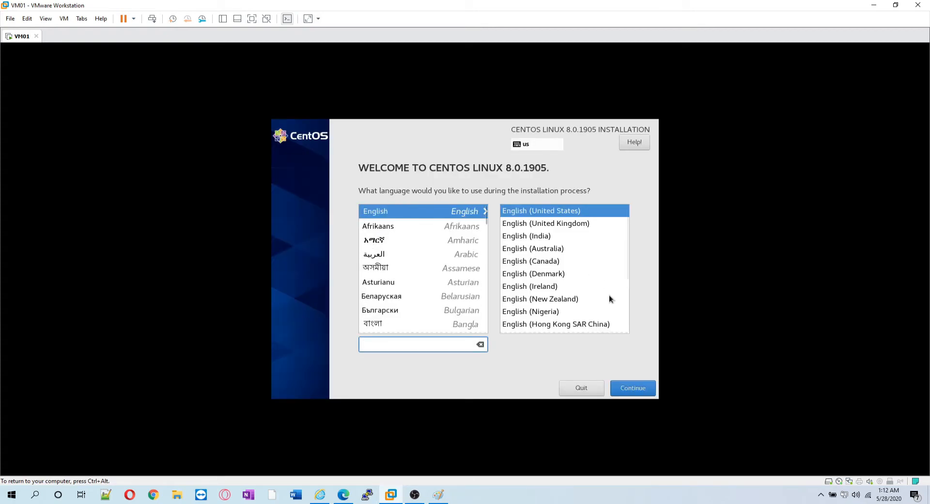
# Keep English (United States), set the Asia/Muscat time zone, and open Software Selection.
pyautogui.click(630, 390)
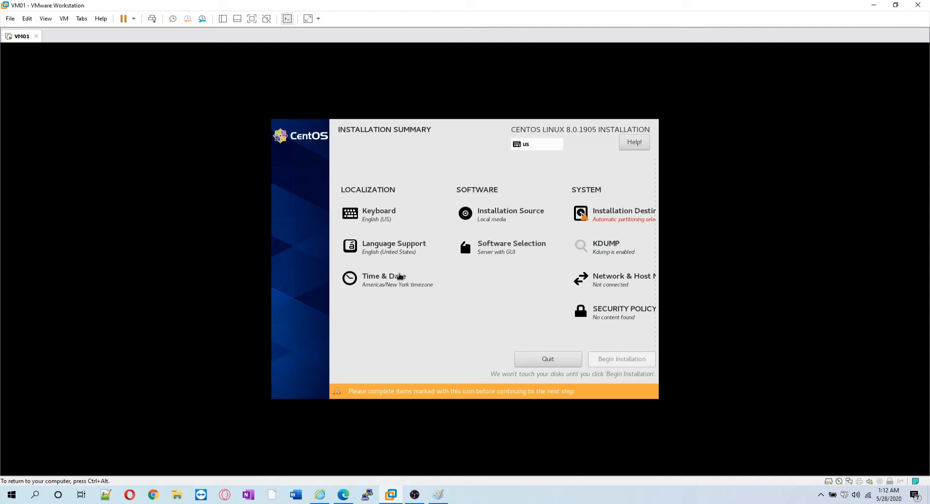
pyautogui.click(393, 289)
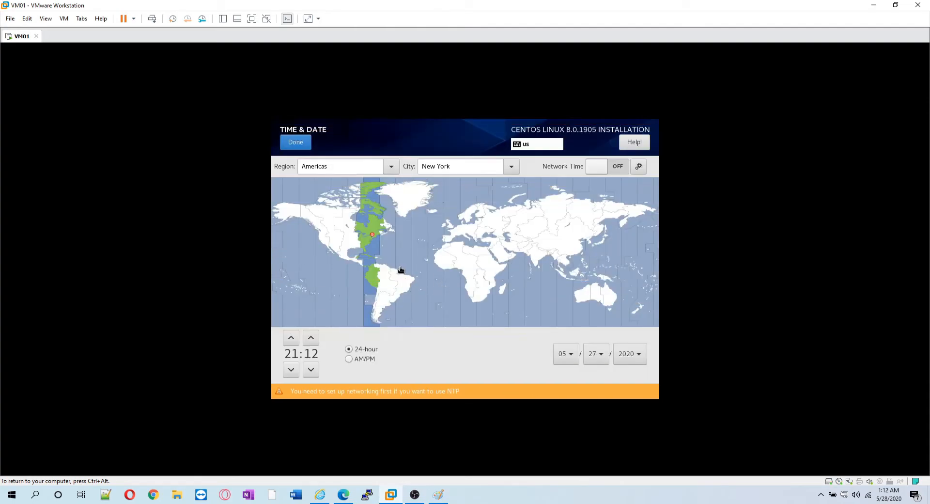
pyautogui.click(514, 255)
pyautogui.click(296, 145)
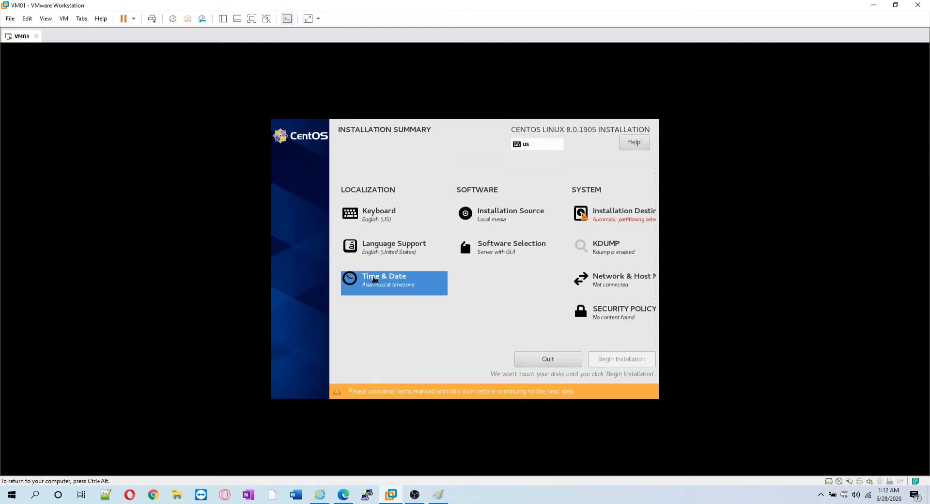
pyautogui.click(504, 250)
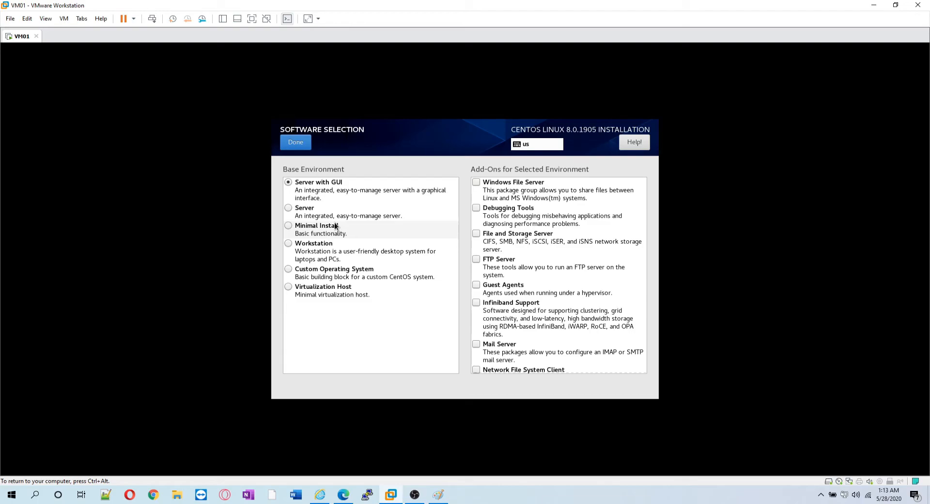
# Try Minimal Install, then settle on Server with GUI as the base environment.
pyautogui.click(336, 185)
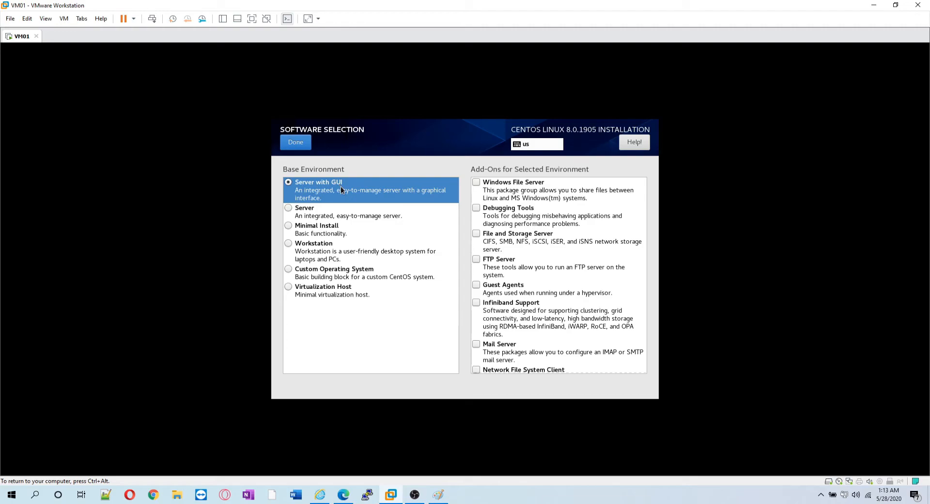
pyautogui.click(314, 231)
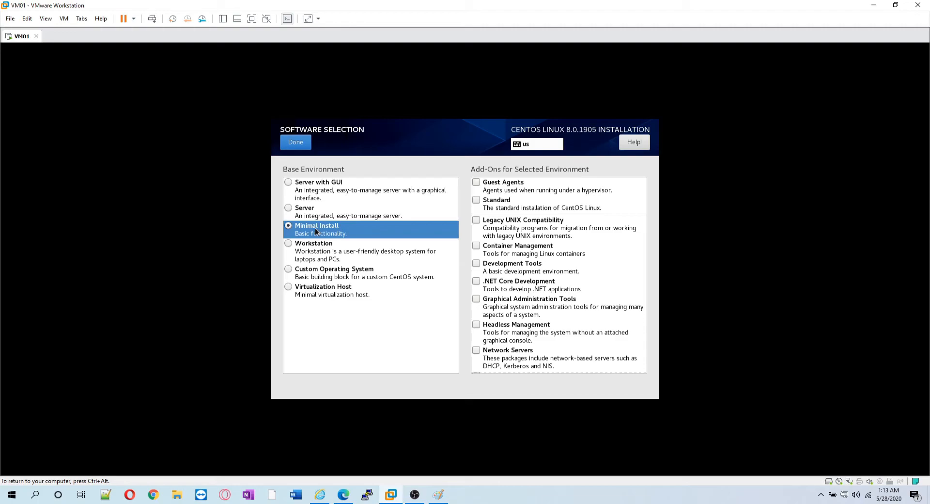
pyautogui.click(335, 185)
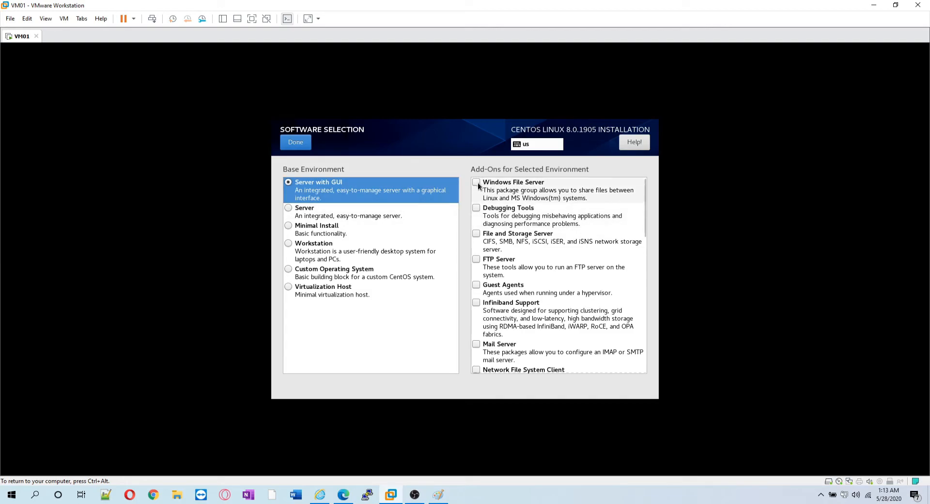
# Leave the FTP Server add-on unchecked and confirm Server with GUI as the software selection.
pyautogui.click(478, 260)
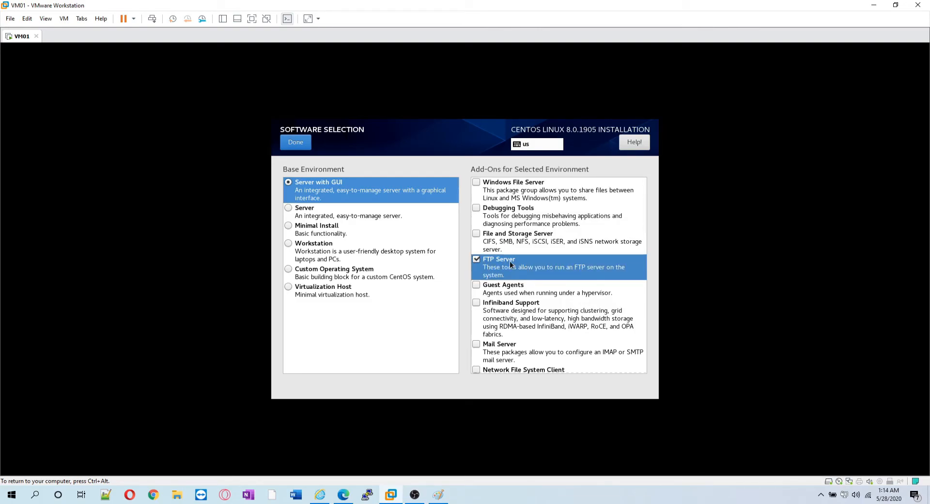
pyautogui.click(478, 260)
pyautogui.click(306, 146)
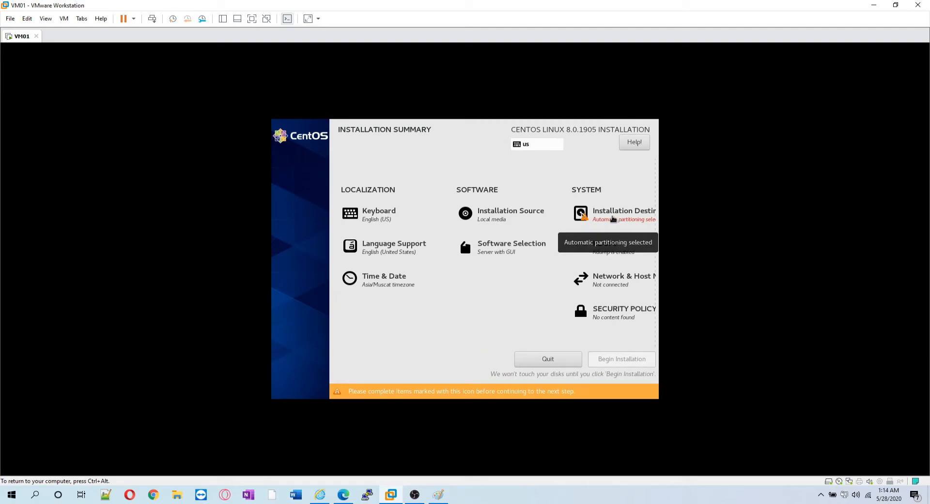
# Switch the 20 GiB disk to custom LVM partitioning and auto-create /boot, / and swap mount points.
pyautogui.click(612, 218)
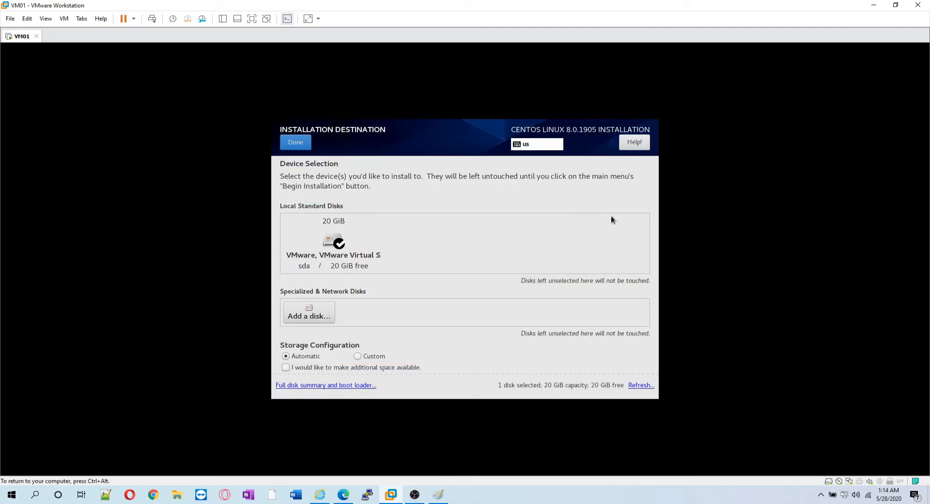
pyautogui.click(235, 288)
pyautogui.click(366, 356)
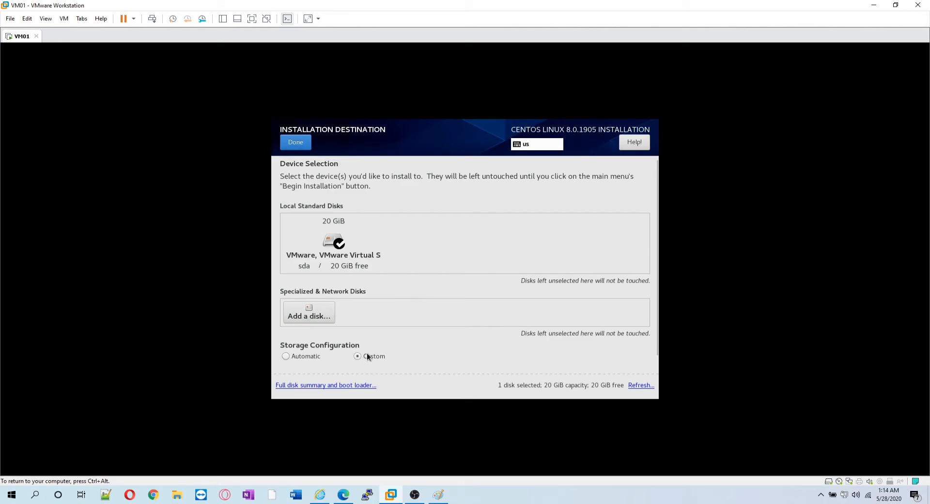
pyautogui.click(295, 142)
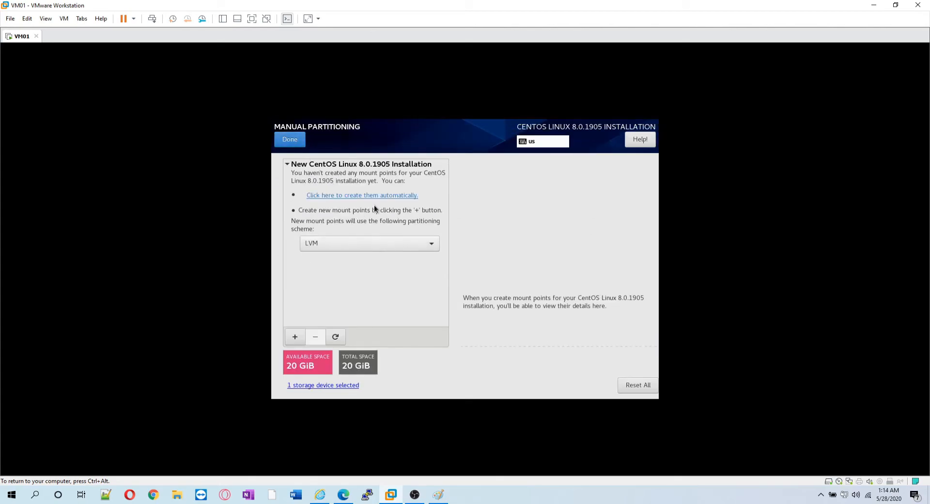
pyautogui.click(354, 243)
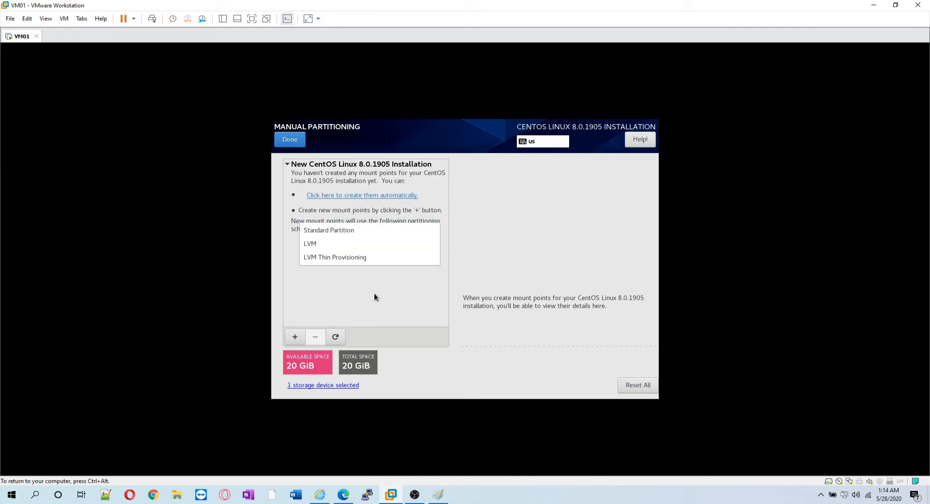
pyautogui.click(346, 245)
pyautogui.click(301, 336)
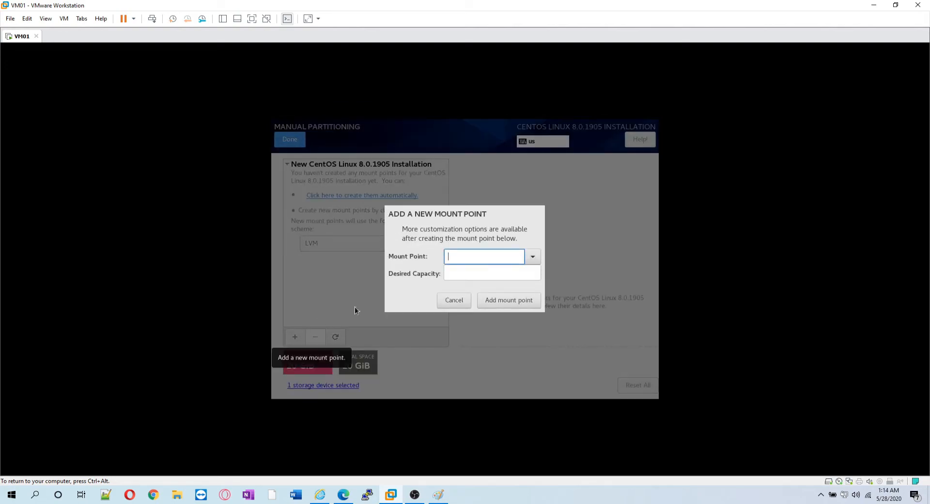
pyautogui.click(458, 301)
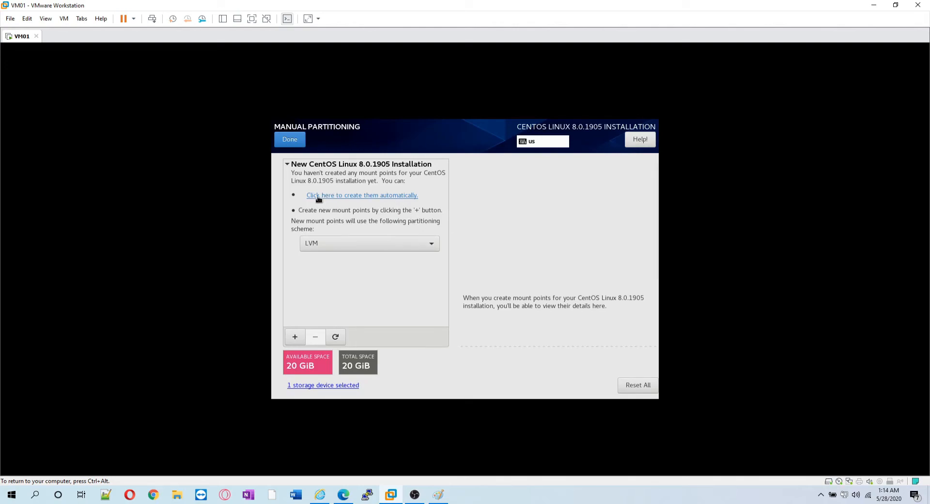
pyautogui.click(344, 198)
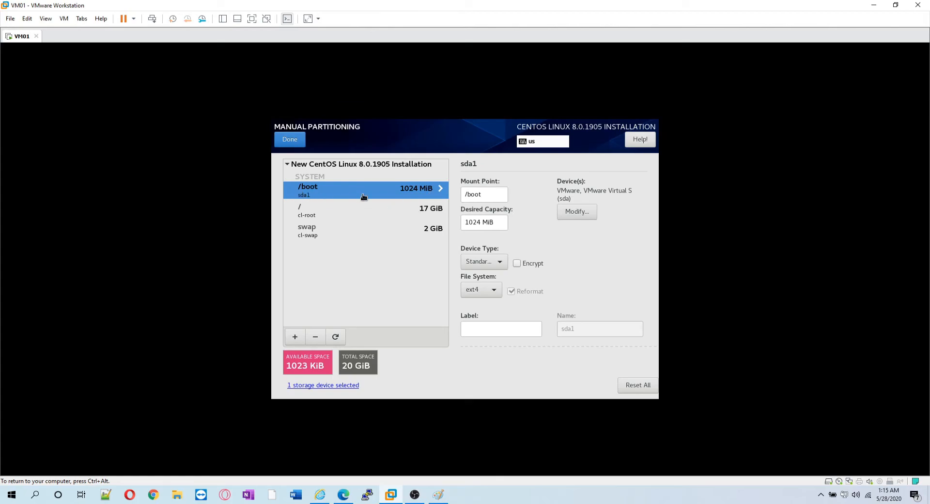
# Review the / root volume details and accept the custom partitioning changes.
pyautogui.click(301, 208)
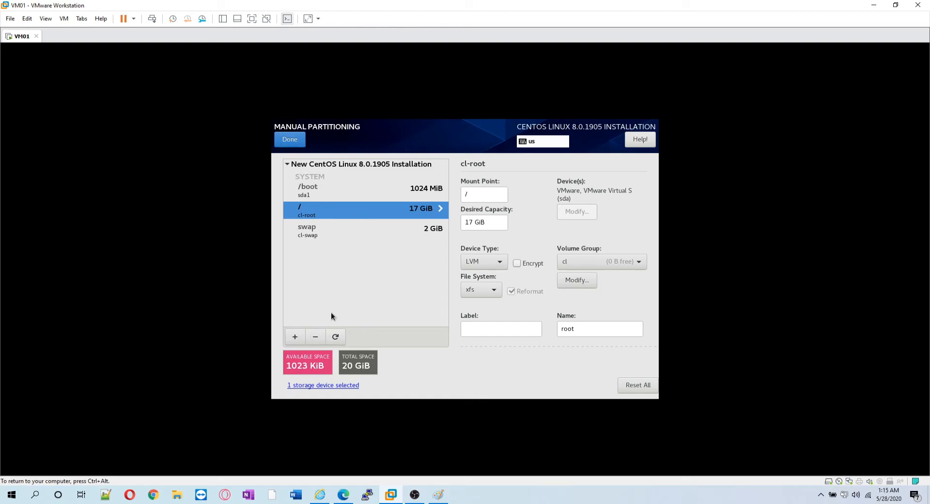
pyautogui.click(286, 140)
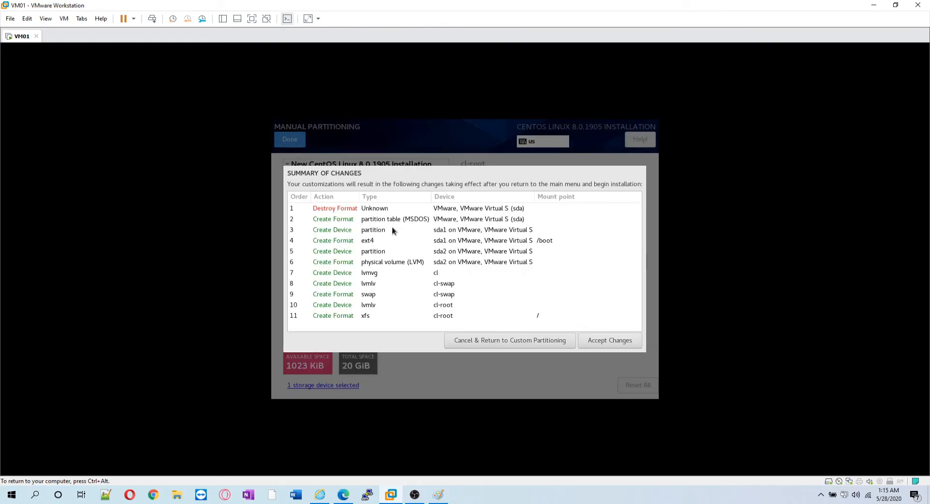
pyautogui.click(603, 345)
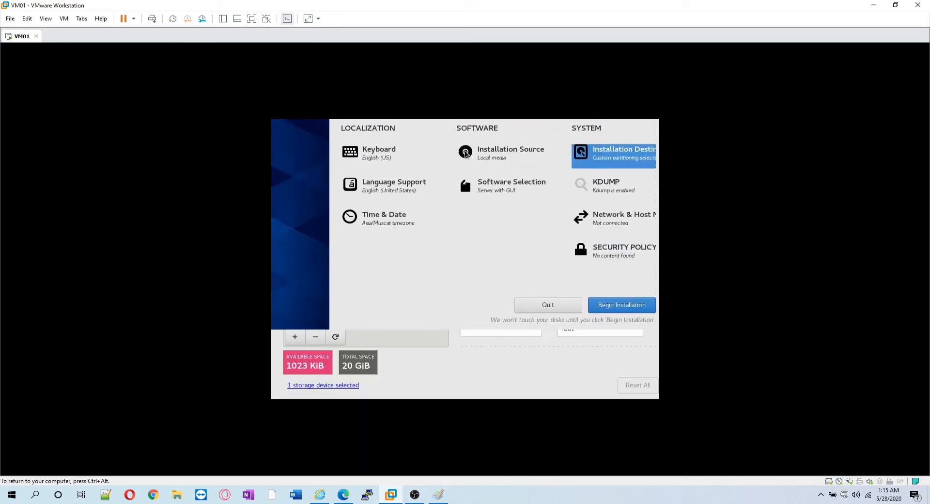
# Revert Installation Destination to automatic partitioning and return to the summary.
pyautogui.click(614, 222)
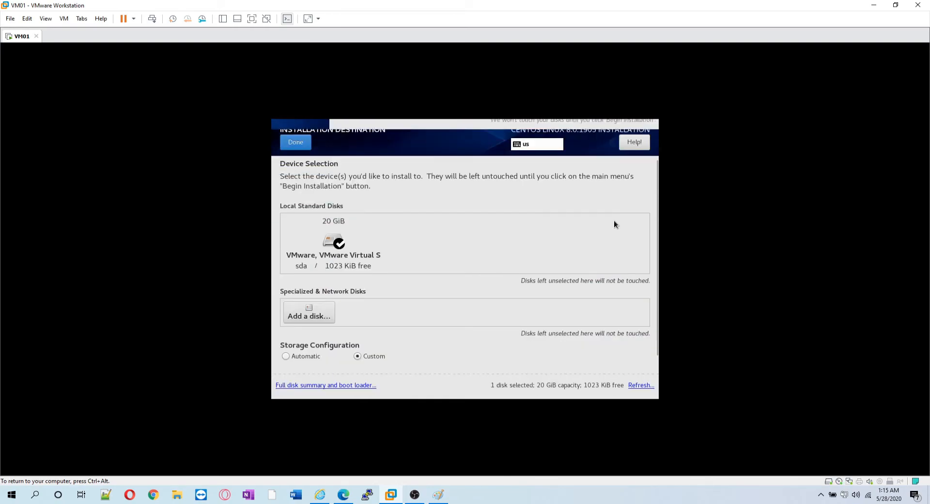
pyautogui.click(307, 355)
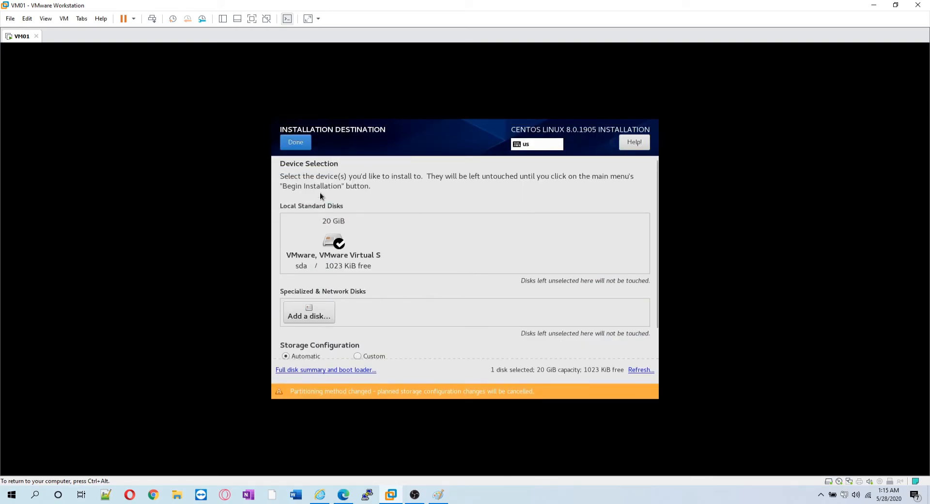
pyautogui.click(301, 146)
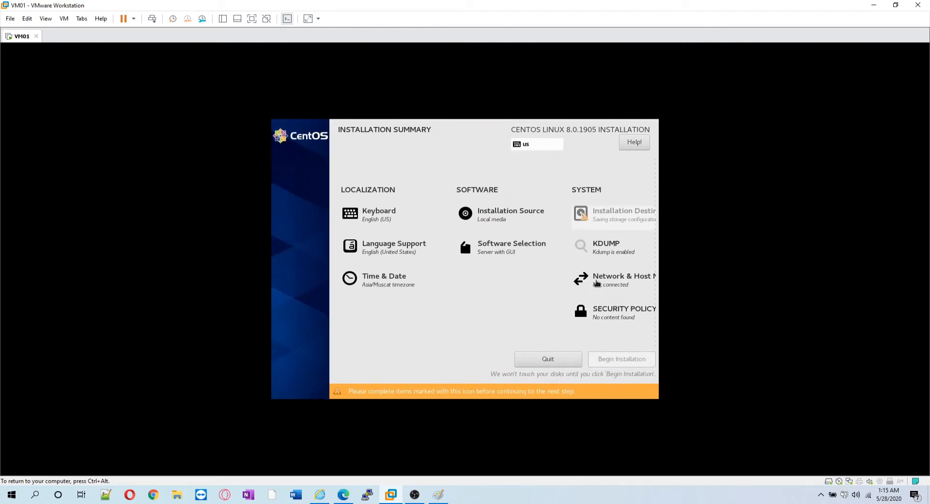
# Disable kdump in the CentOS installer and return to the installation summary.
pyautogui.click(606, 252)
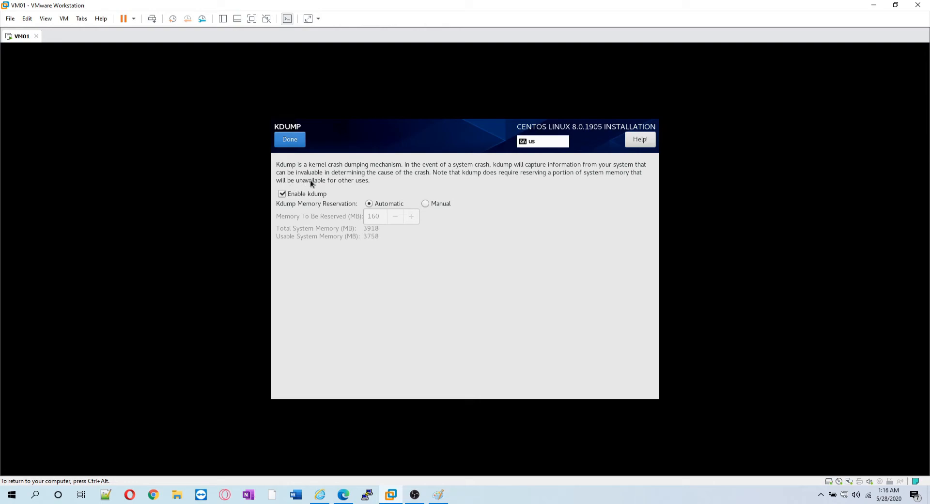
pyautogui.click(311, 192)
pyautogui.click(300, 144)
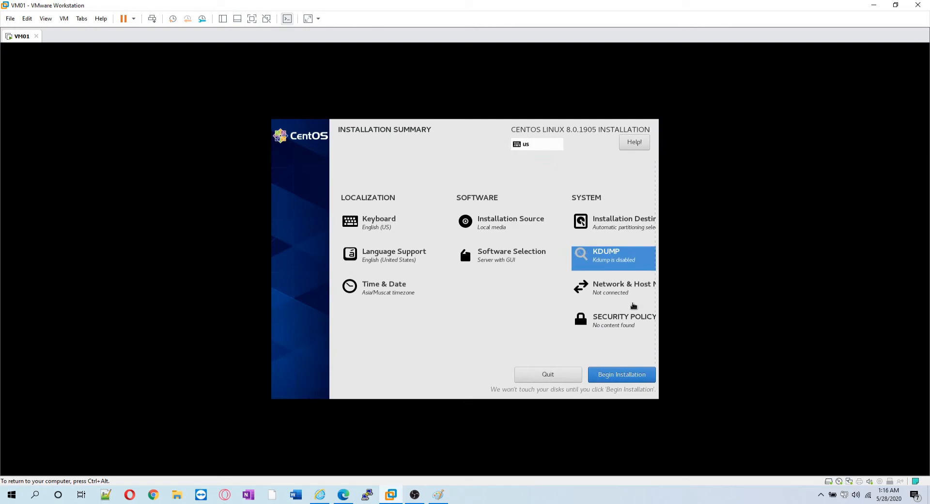
pyautogui.click(606, 295)
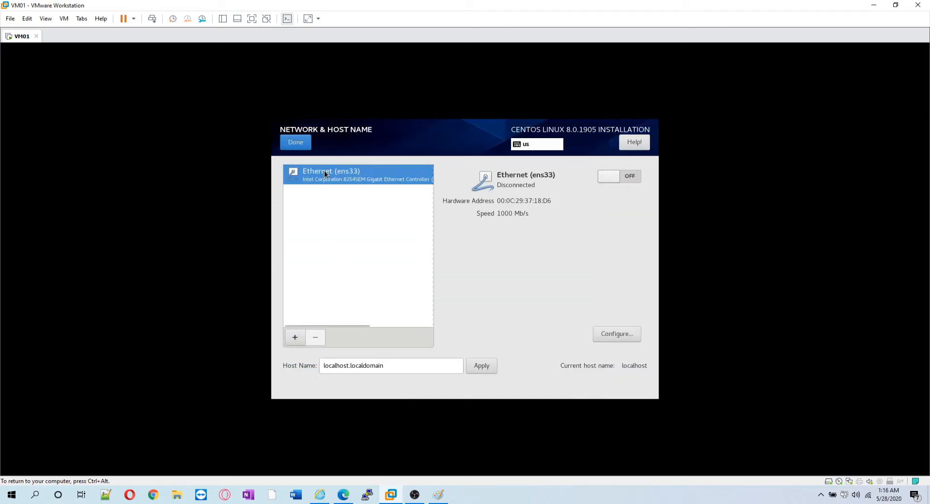
# Apply the host name vm01.lazyadmin.com.
pyautogui.tripleClick(332, 365)
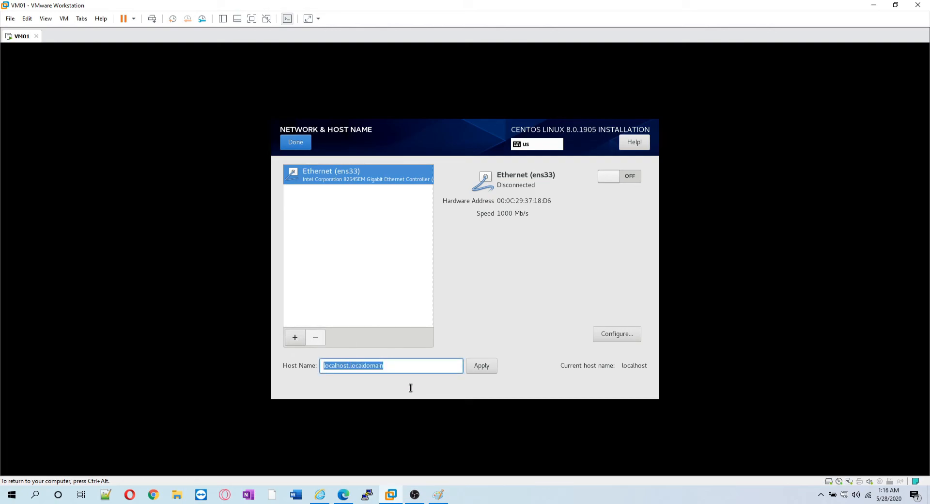
pyautogui.write('vm01.lazyadmin.com')
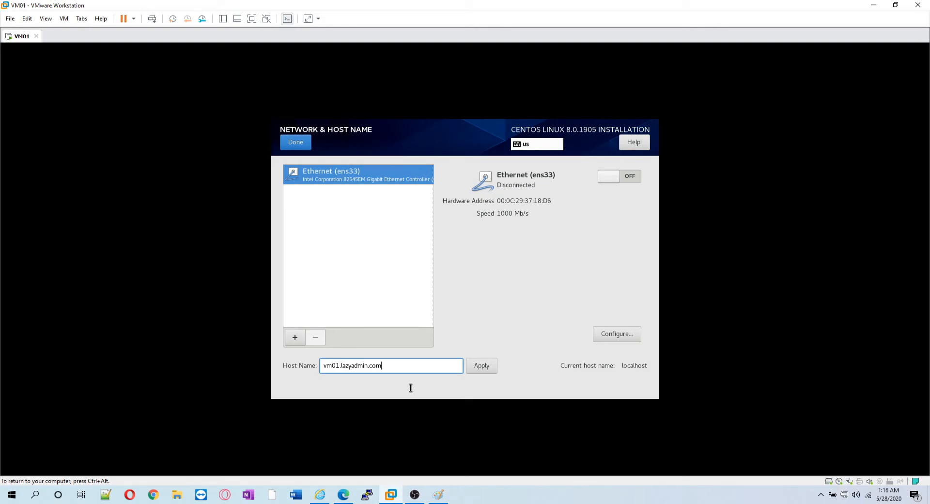
pyautogui.click(489, 365)
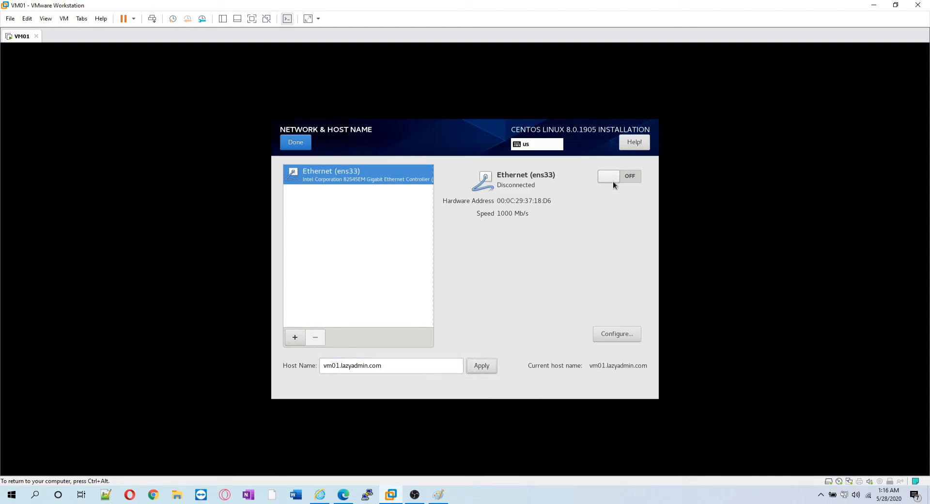
# Rename the Ethernet connection and device to eth0, save, and return to the summary.
pyautogui.click(617, 333)
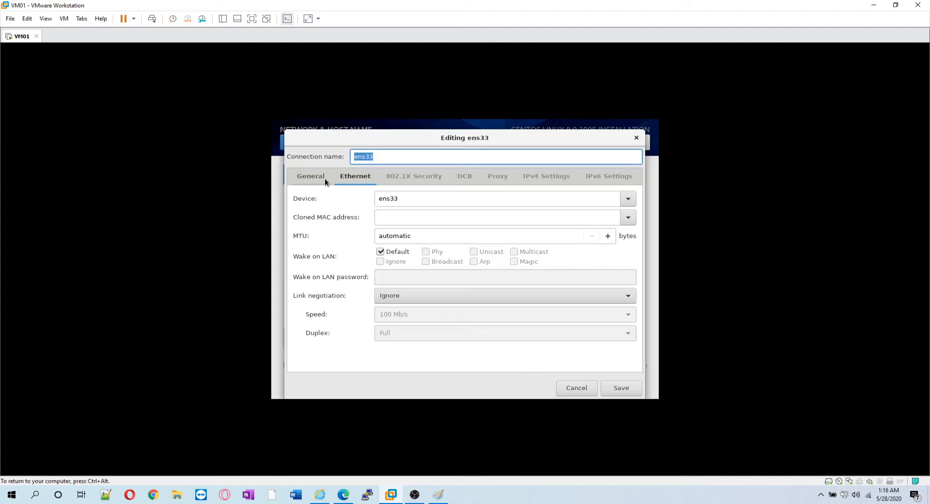
pyautogui.write('eth0')
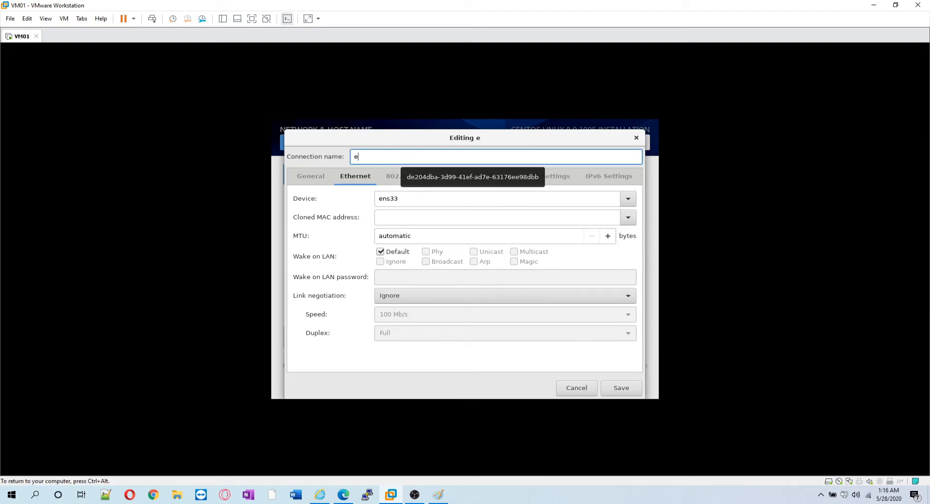
pyautogui.press('Tab')
pyautogui.press('Tab')
pyautogui.write('eth0')
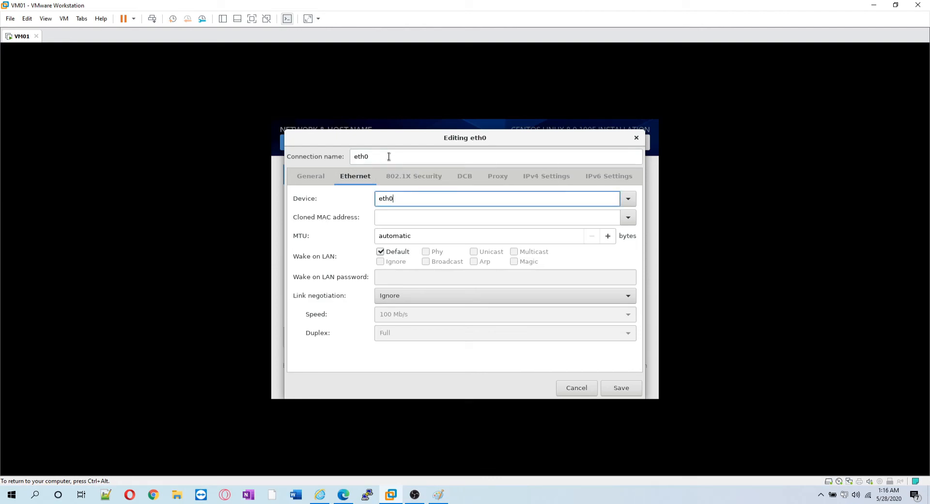
pyautogui.click(618, 390)
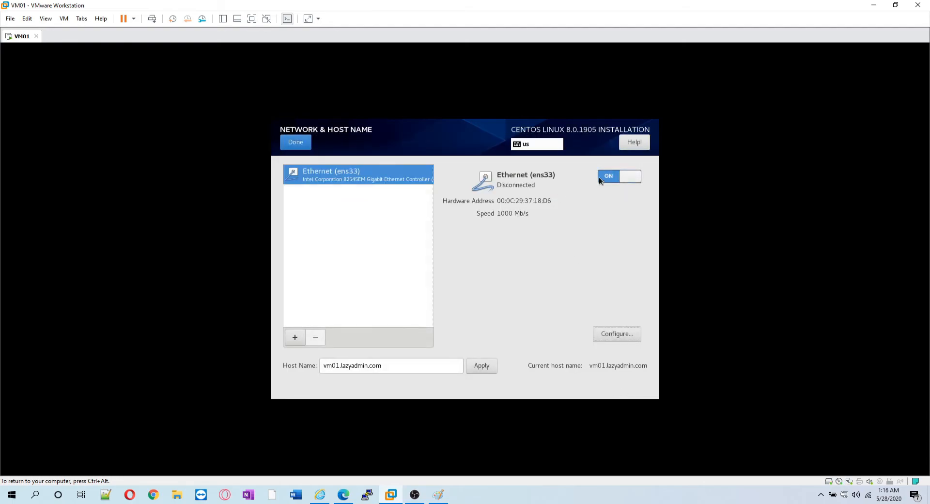
pyautogui.click(296, 142)
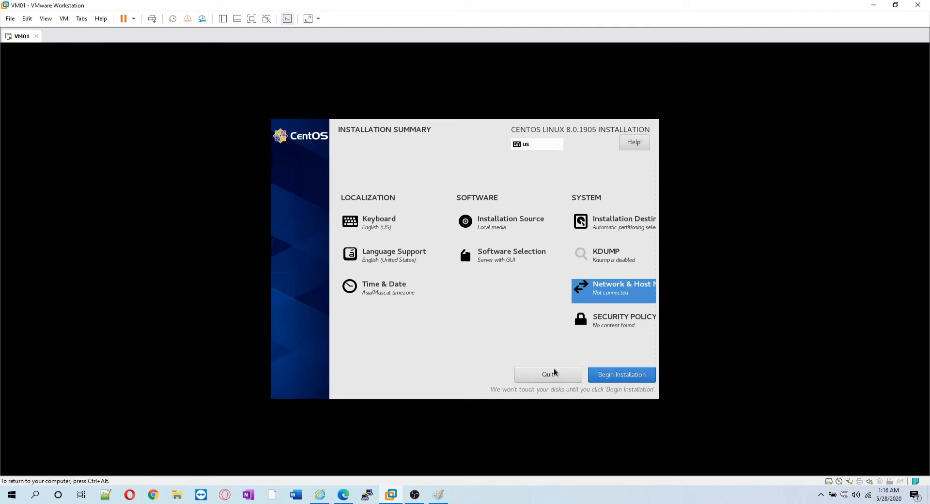
# Begin the CentOS installation to the disk.
pyautogui.click(614, 375)
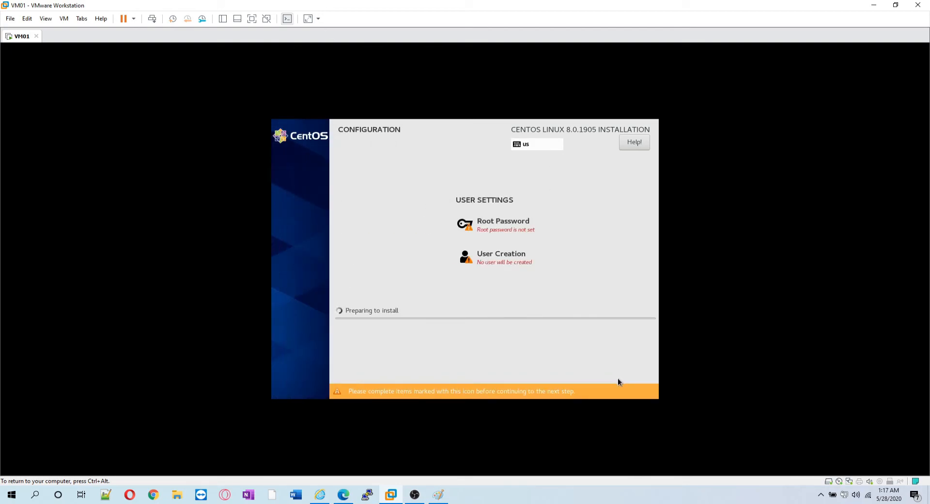
pyautogui.hotkey('ctrl', 'alt')
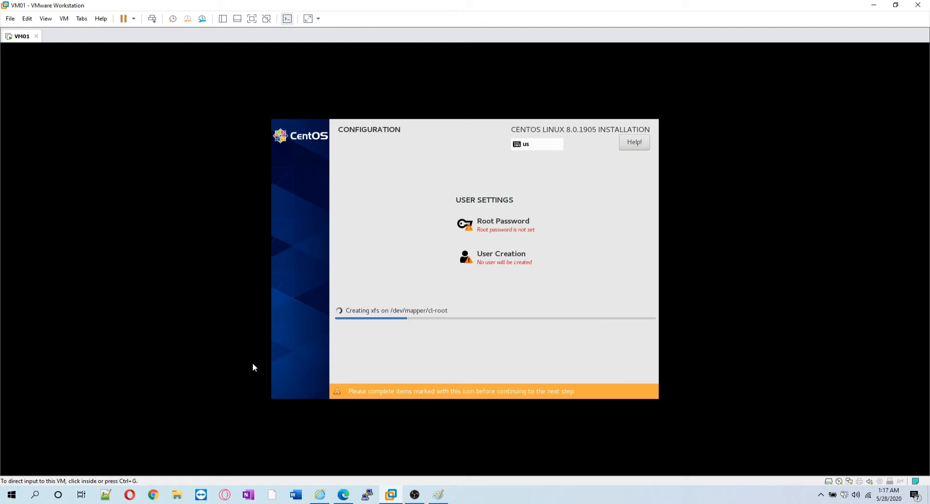
pyautogui.click(410, 326)
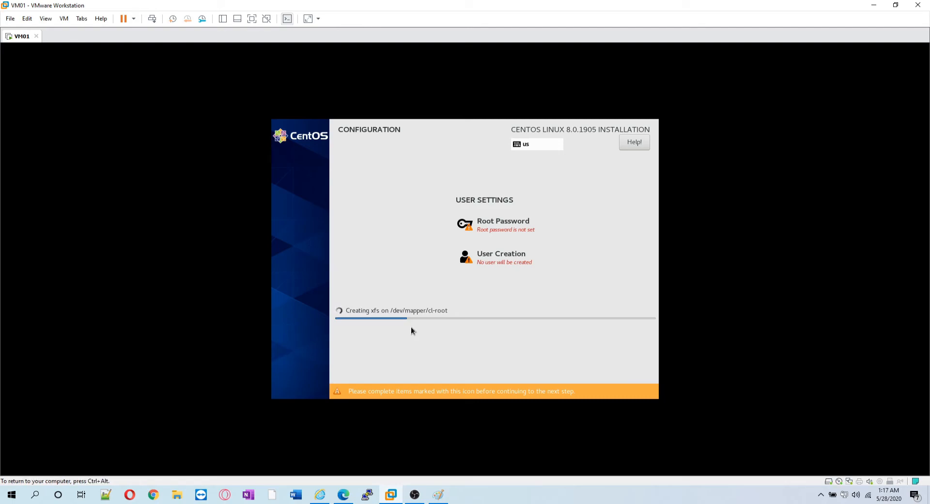
# Set and confirm the root password, accepting the weak-password warning.
pyautogui.click(489, 228)
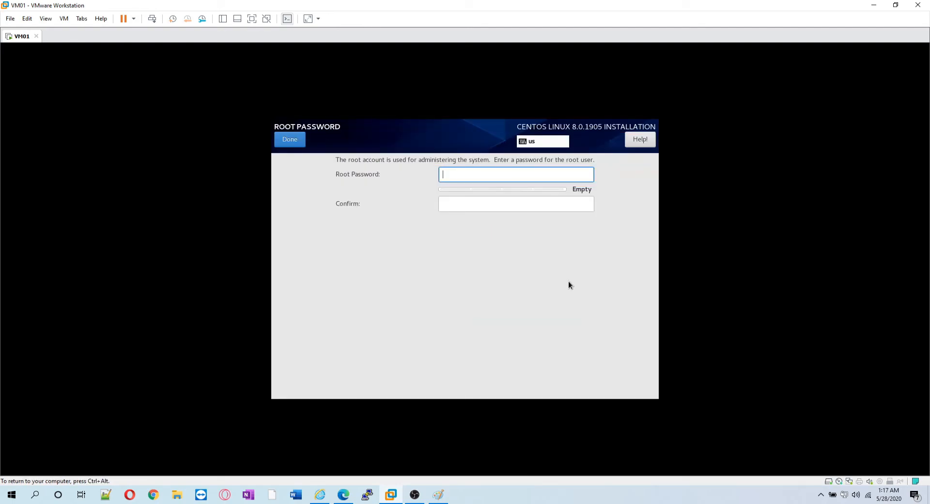
pyautogui.write('********')
pyautogui.press('Tab')
pyautogui.write('********')
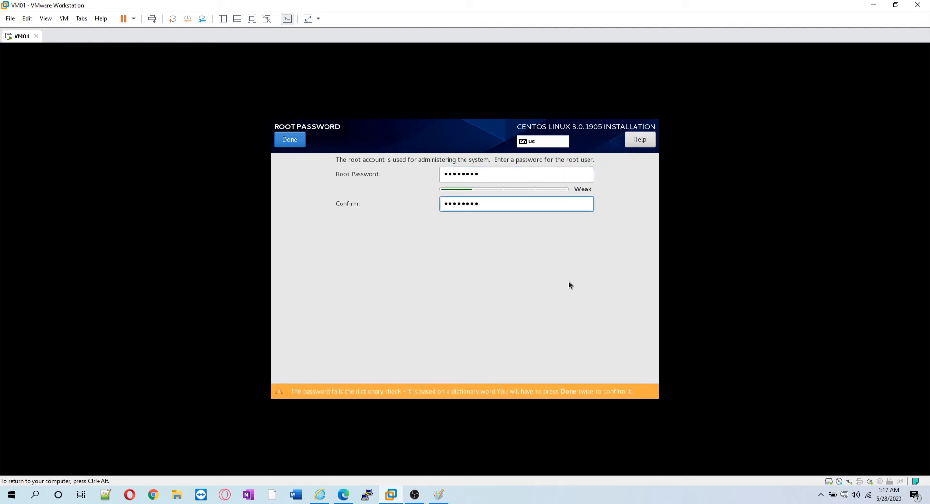
pyautogui.click(297, 143)
pyautogui.click(293, 141)
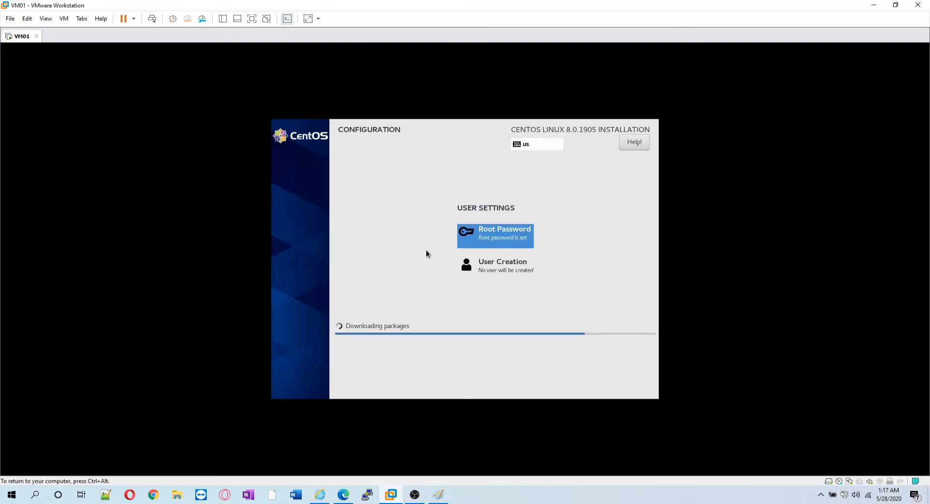
pyautogui.click(502, 264)
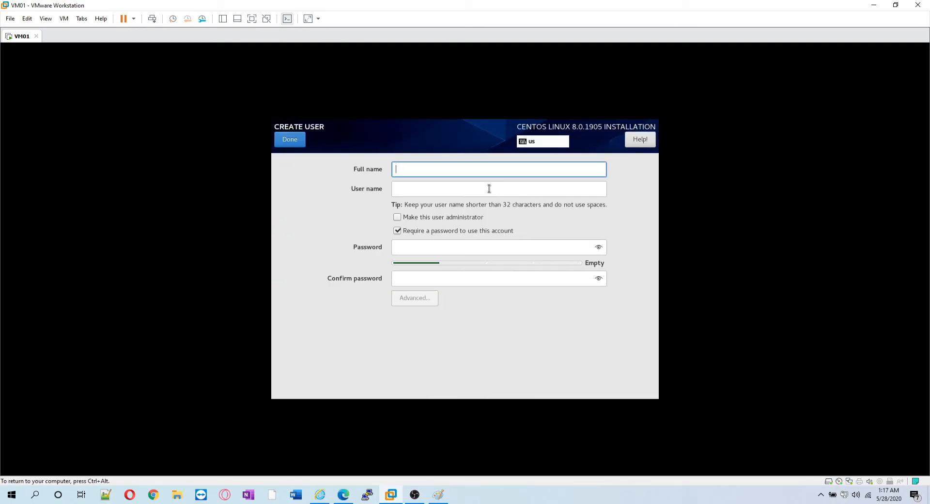
# Create user User01 as an administrator and enter its password twice.
pyautogui.write('User01')
pyautogui.press('Tab')
pyautogui.press('Tab')
pyautogui.press('space')
pyautogui.press('Tab')
pyautogui.press('Tab')
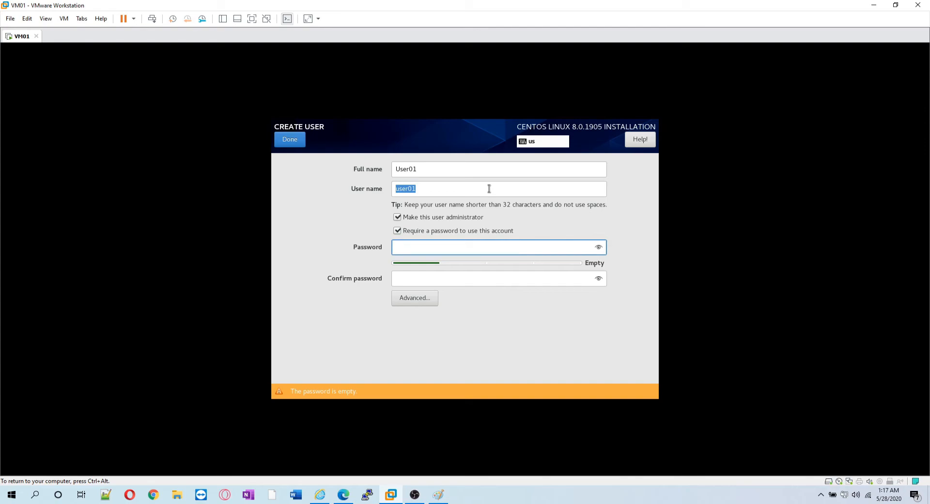
pyautogui.write('password')
pyautogui.press('Tab')
pyautogui.write('password')
pyautogui.press('Tab')
# Save the advanced group settings (wheel) and confirm the user, accepting the weak password.
pyautogui.hotkey('ctrl', 'alt')
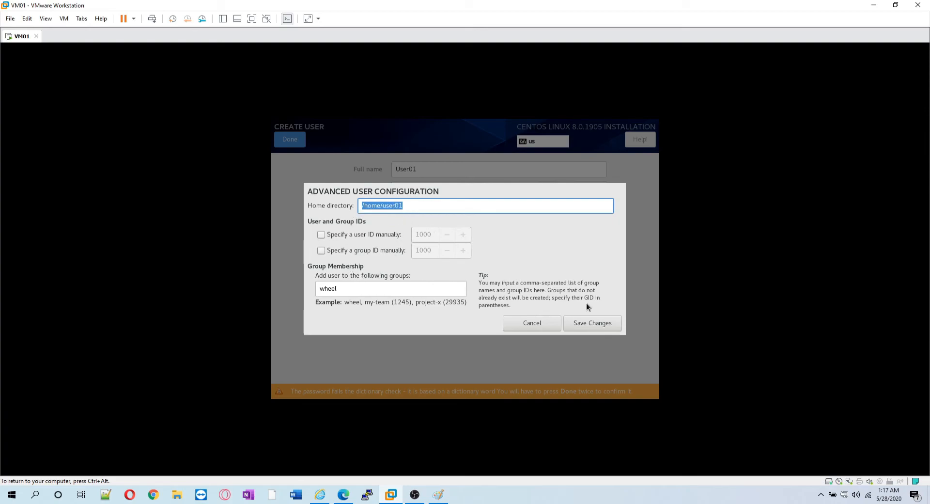
pyautogui.moveTo(323, 289); pyautogui.dragTo(361, 287)
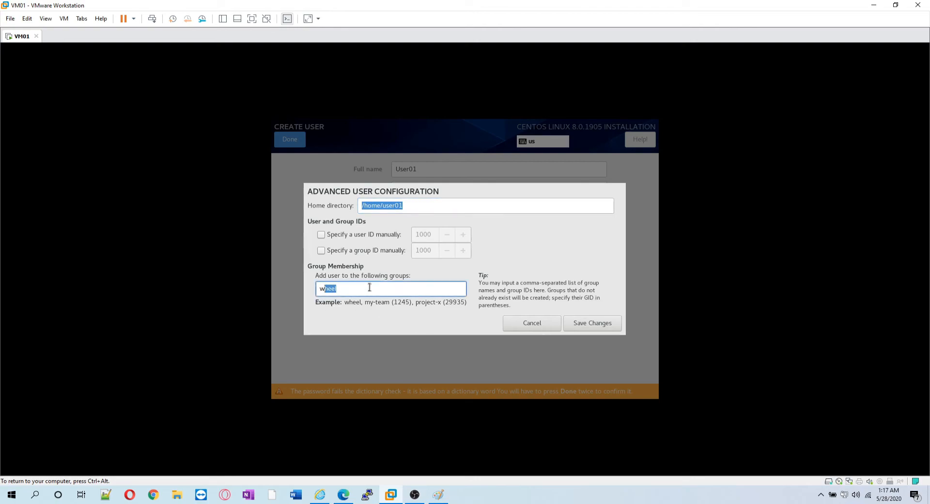
pyautogui.click(572, 330)
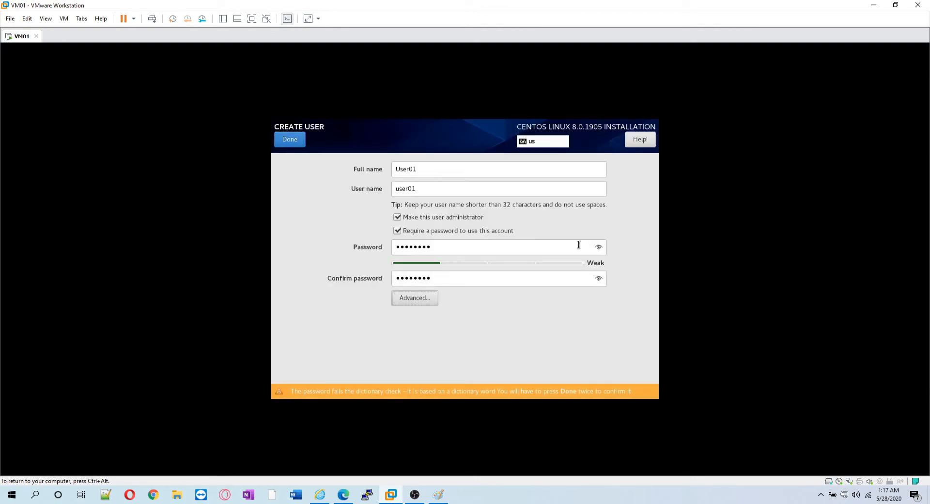
pyautogui.click(304, 142)
pyautogui.click(289, 145)
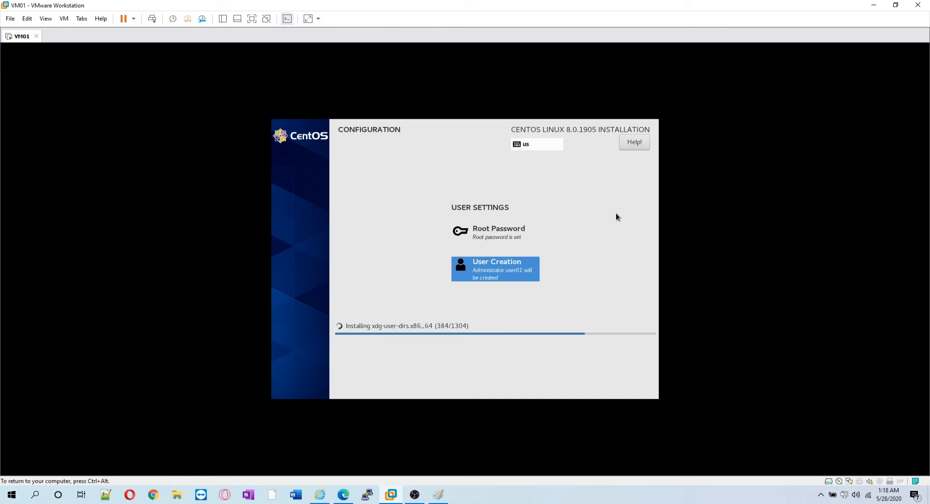
# Release input from VM01 while the CentOS packages install.
pyautogui.hotkey('ctrl', 'alt')
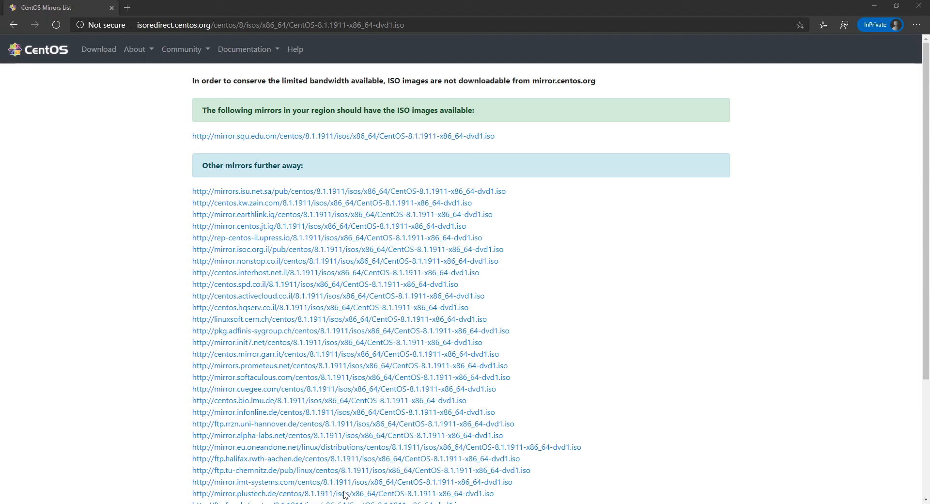
# Search Bing for vncviewer in a new private tab and open RealVNC's VNC Viewer download page.
pyautogui.click(127, 7)
pyautogui.write('vncviewer')
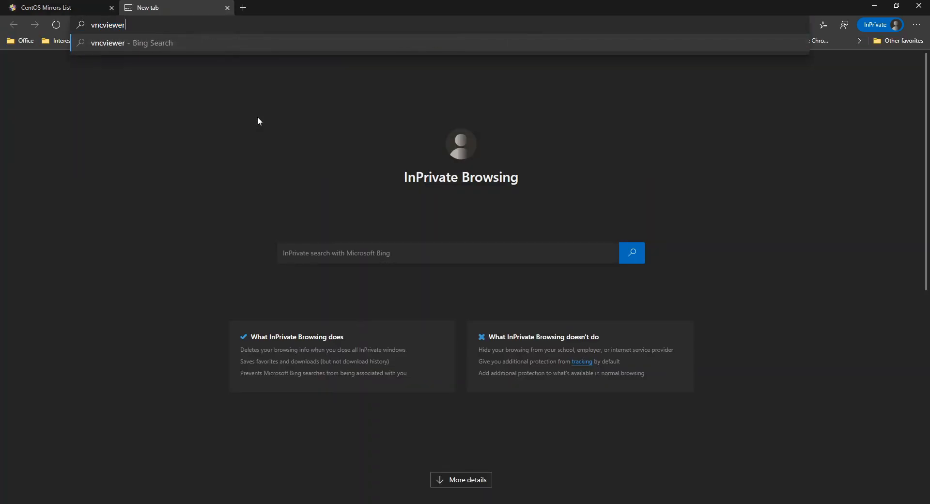
pyautogui.press('Return')
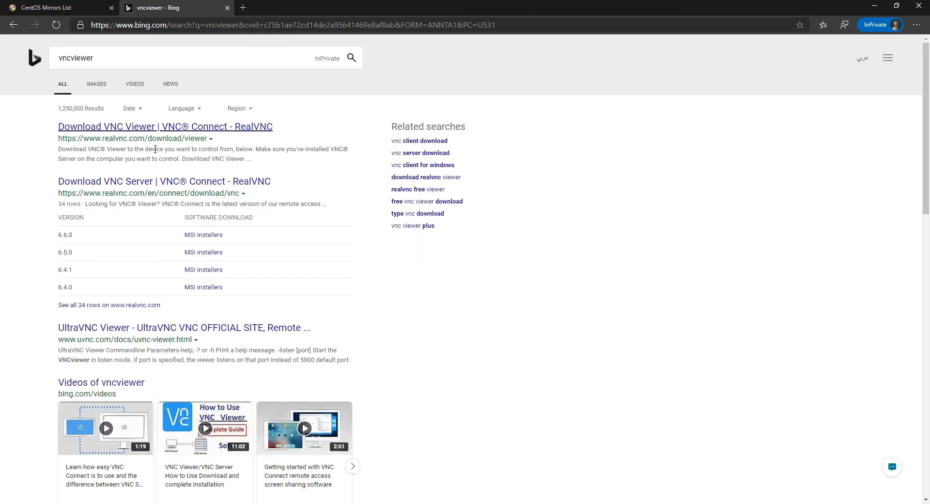
pyautogui.click(150, 128)
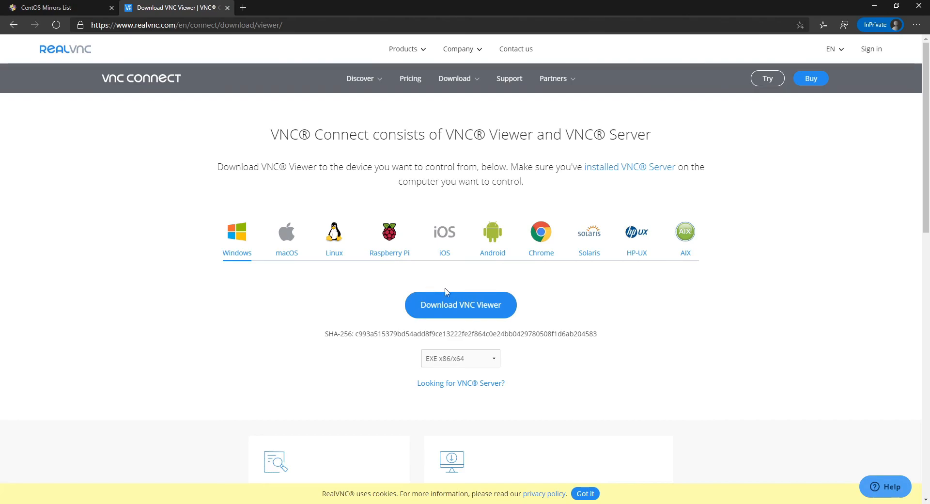
pyautogui.click(490, 365)
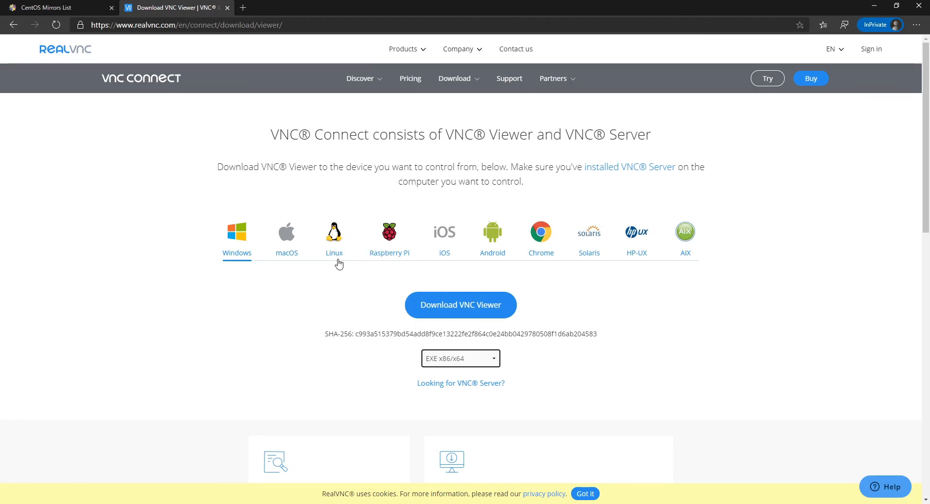
pyautogui.click(611, 317)
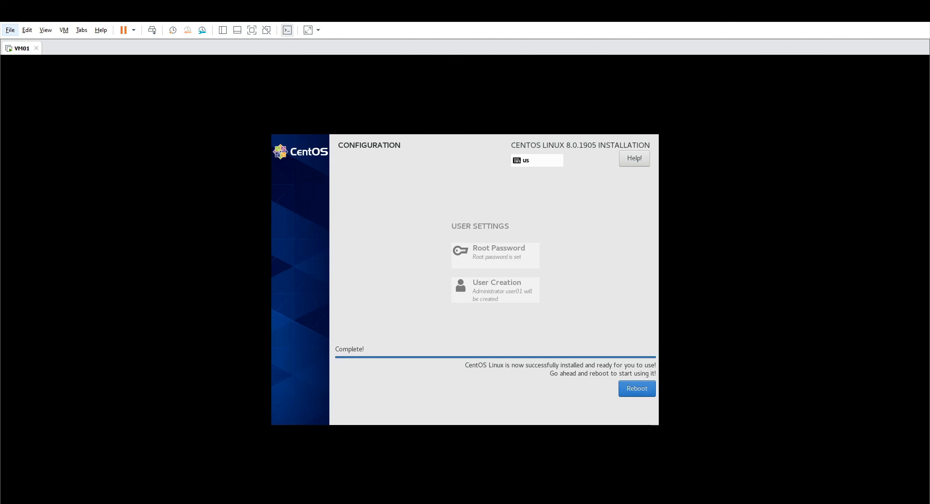
# Reboot VM01 into the newly installed CentOS.
pyautogui.click(631, 391)
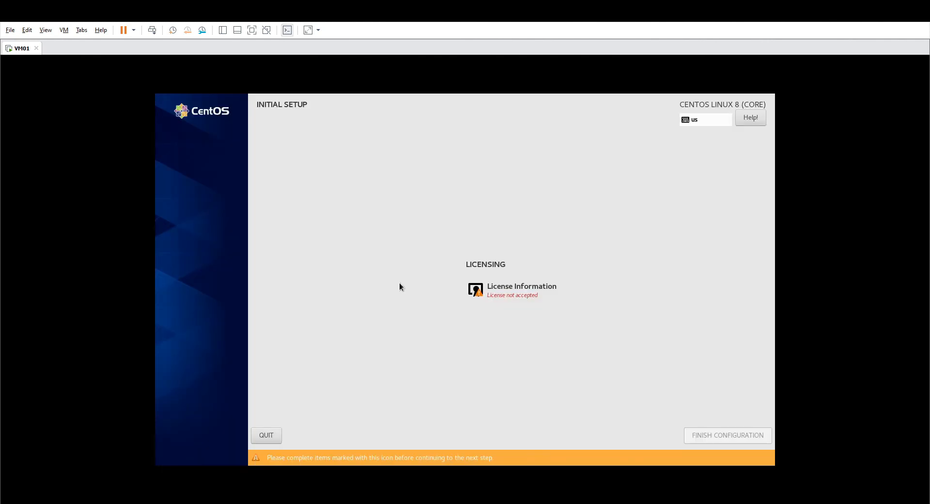
# Accept the CentOS license agreement and finish the initial setup configuration.
pyautogui.click(503, 290)
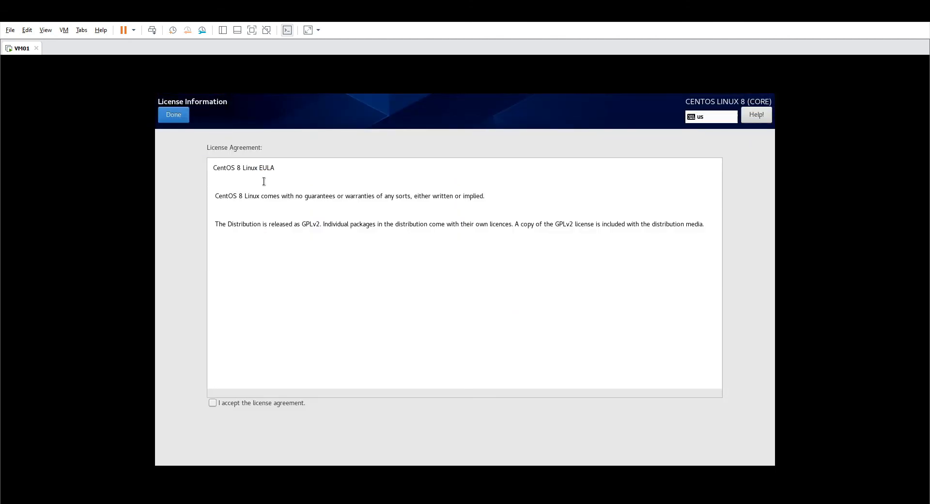
pyautogui.click(161, 118)
pyautogui.click(514, 299)
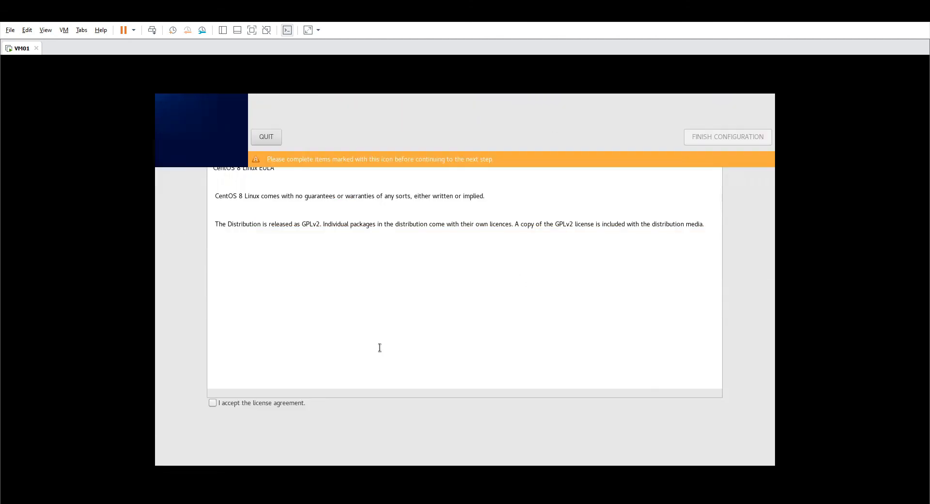
pyautogui.click(236, 402)
pyautogui.click(184, 117)
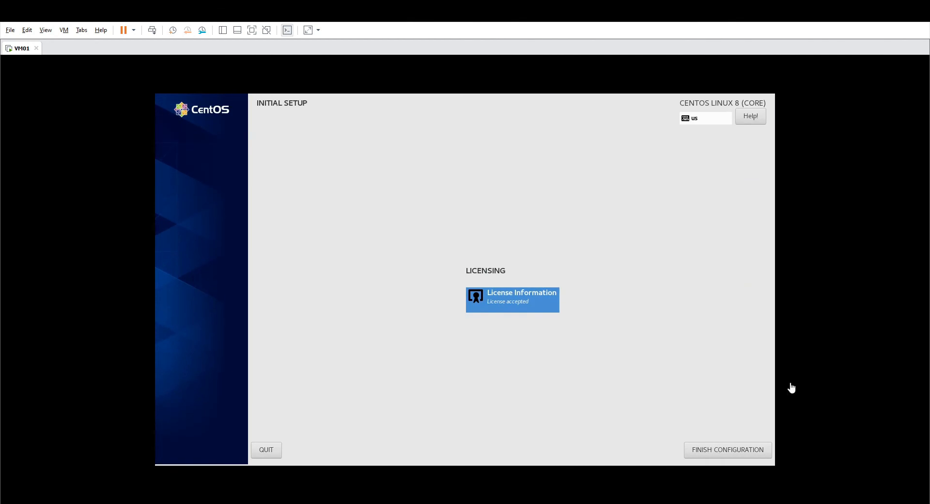
pyautogui.click(751, 452)
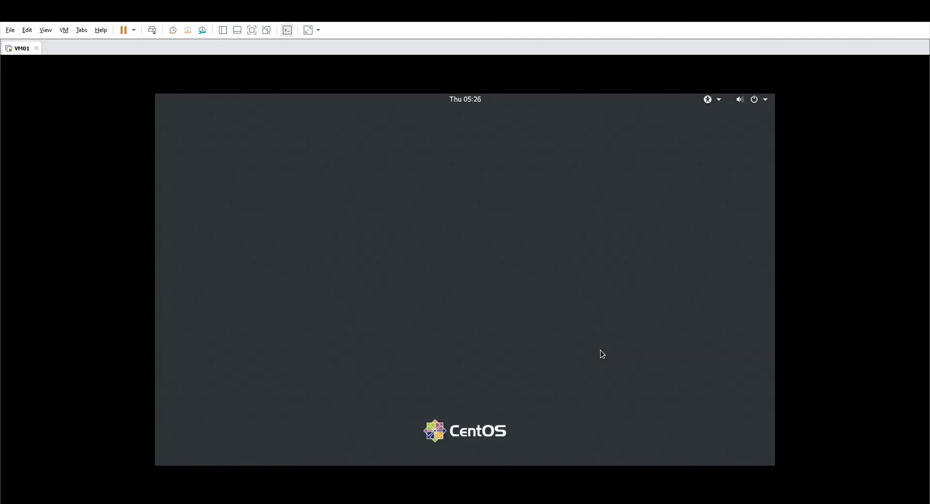
# Sign in to GNOME as User01 with the account password.
pyautogui.click(533, 275)
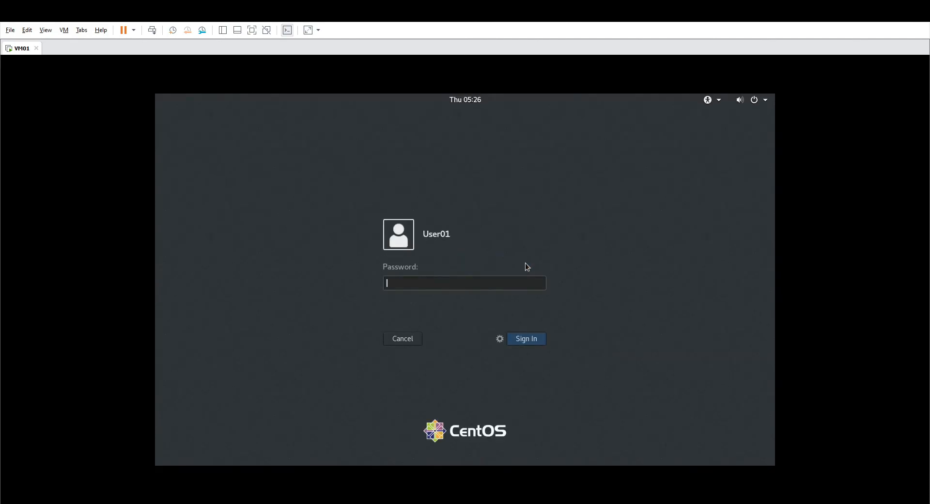
pyautogui.write('********')
pyautogui.press('Return')
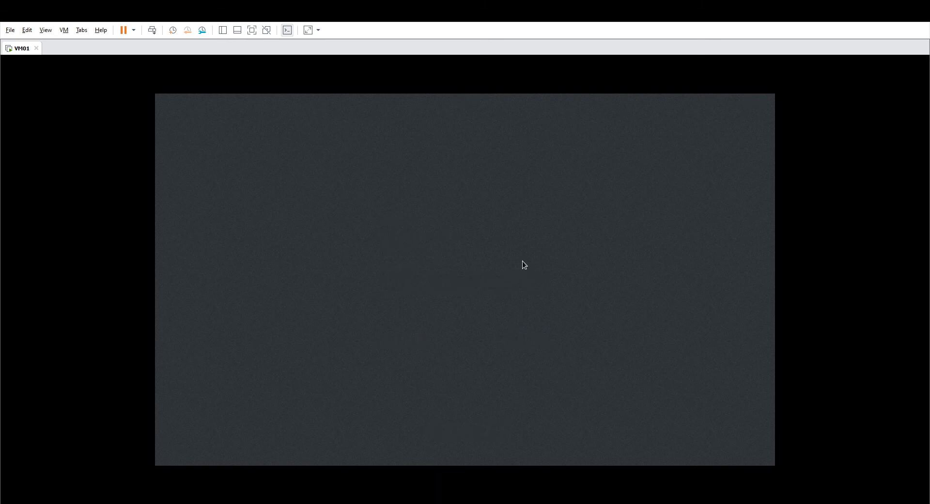